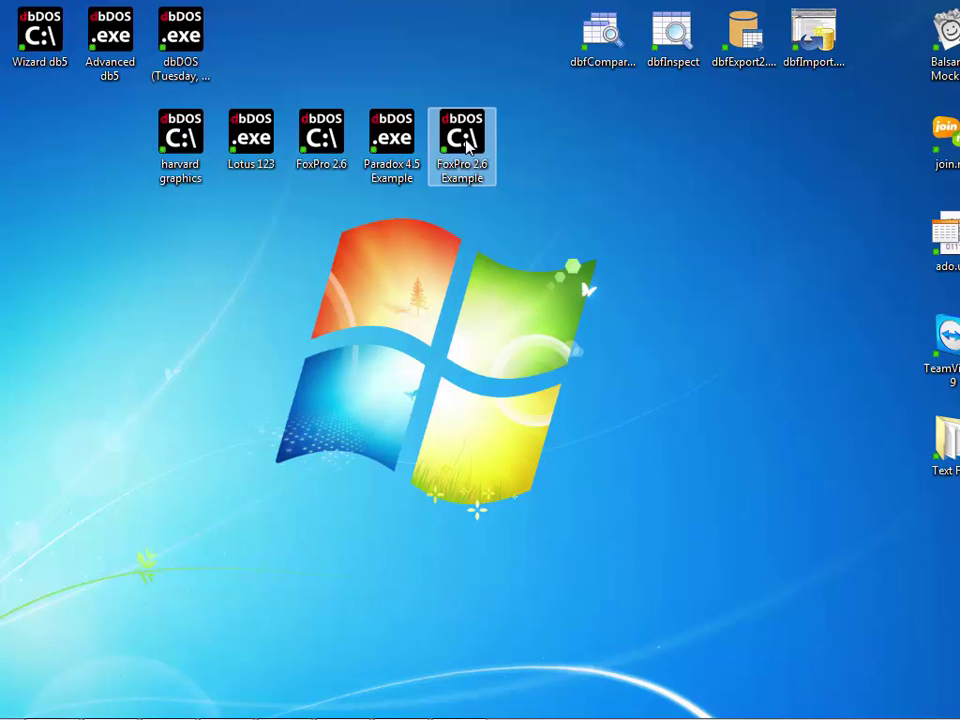
- Look through the DOS application folders under C:\dbase in Windows Explorer to locate the Lotus123 folder
mouse_move(378, 712)
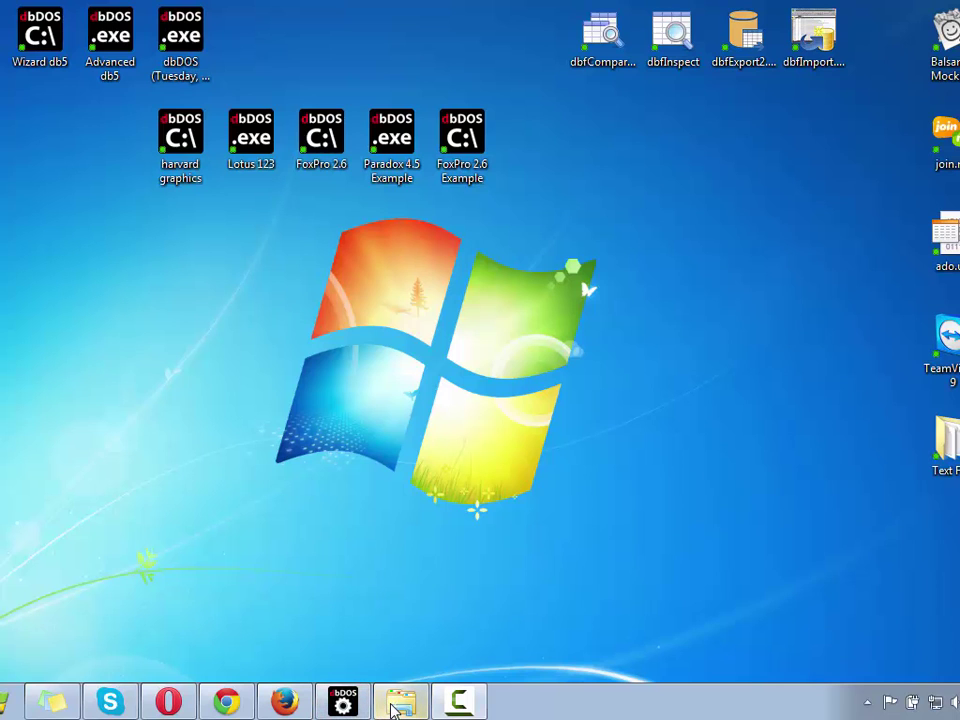
click(397, 708)
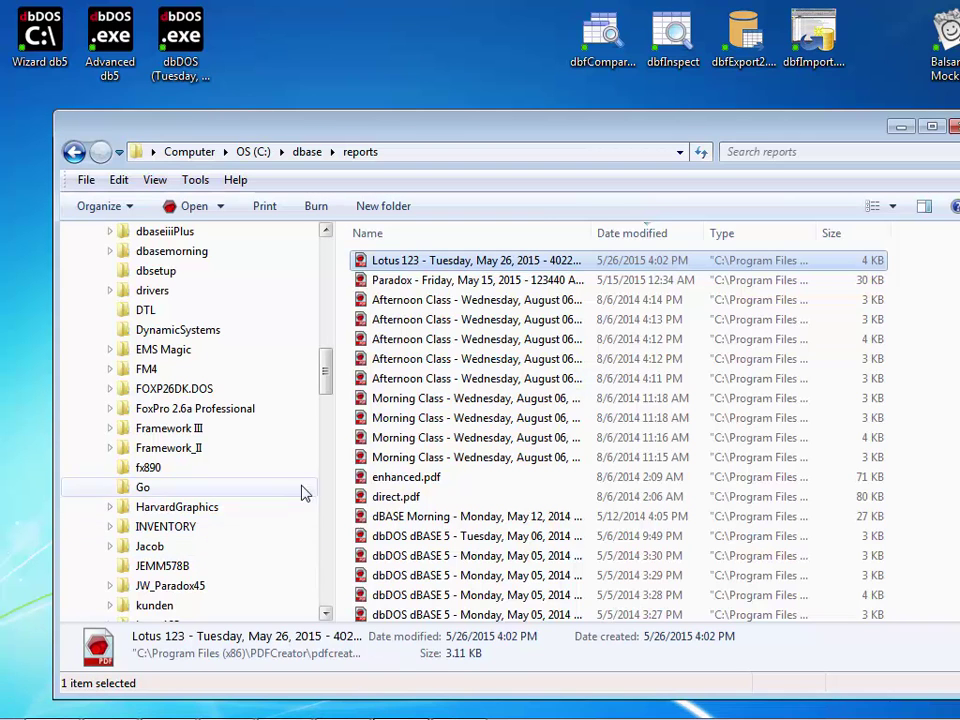
scroll(333, 340, up, 5)
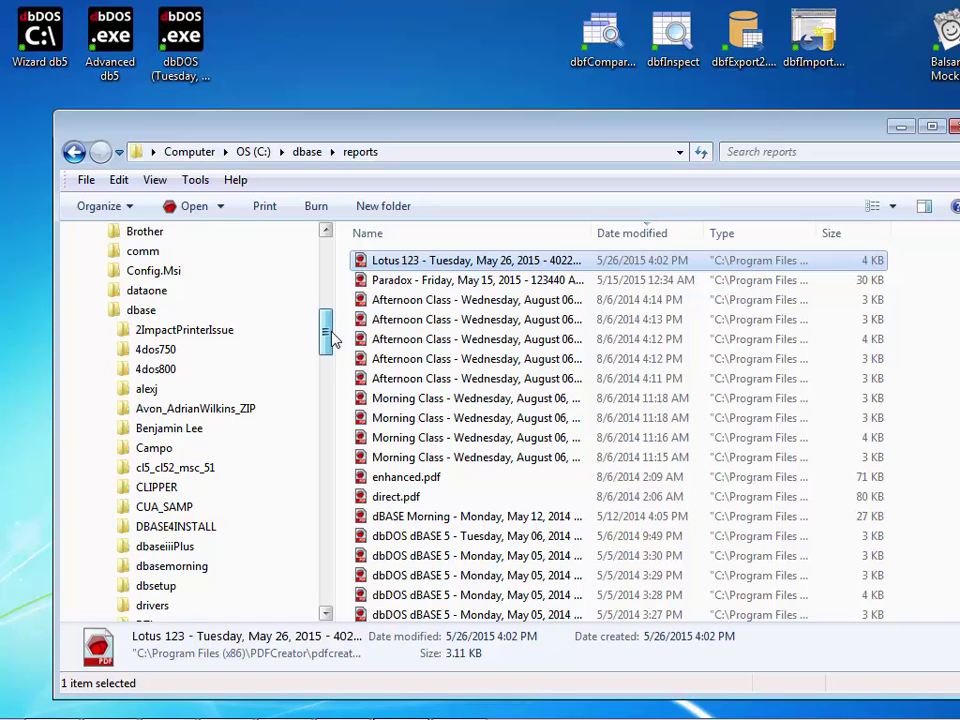
scroll(326, 318, up, 2)
scroll(326, 345, down, 5)
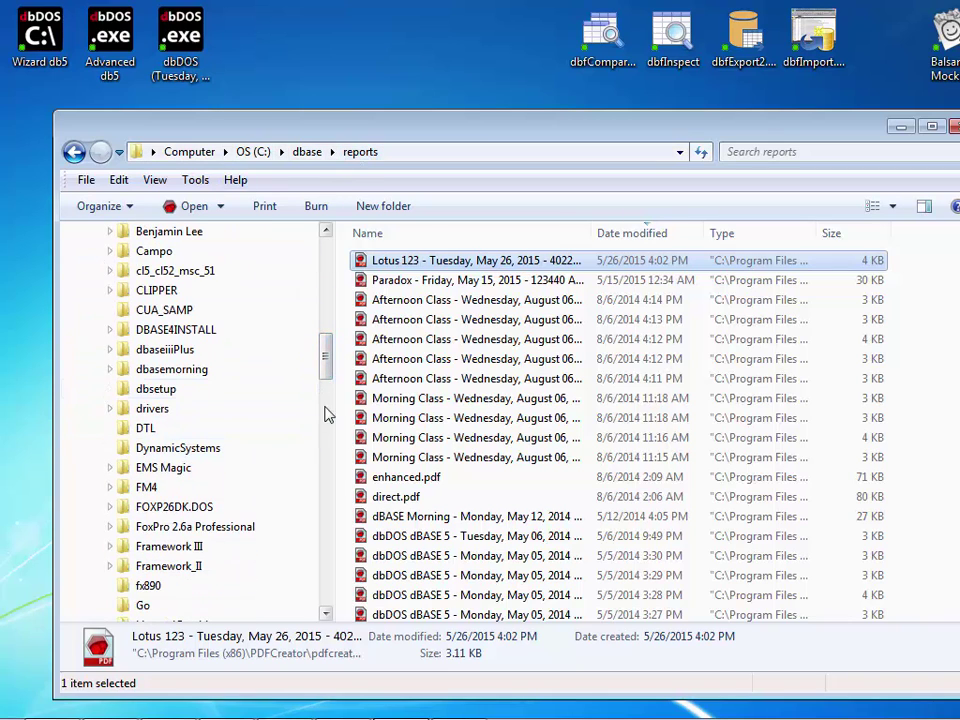
drag(327, 369, 327, 400)
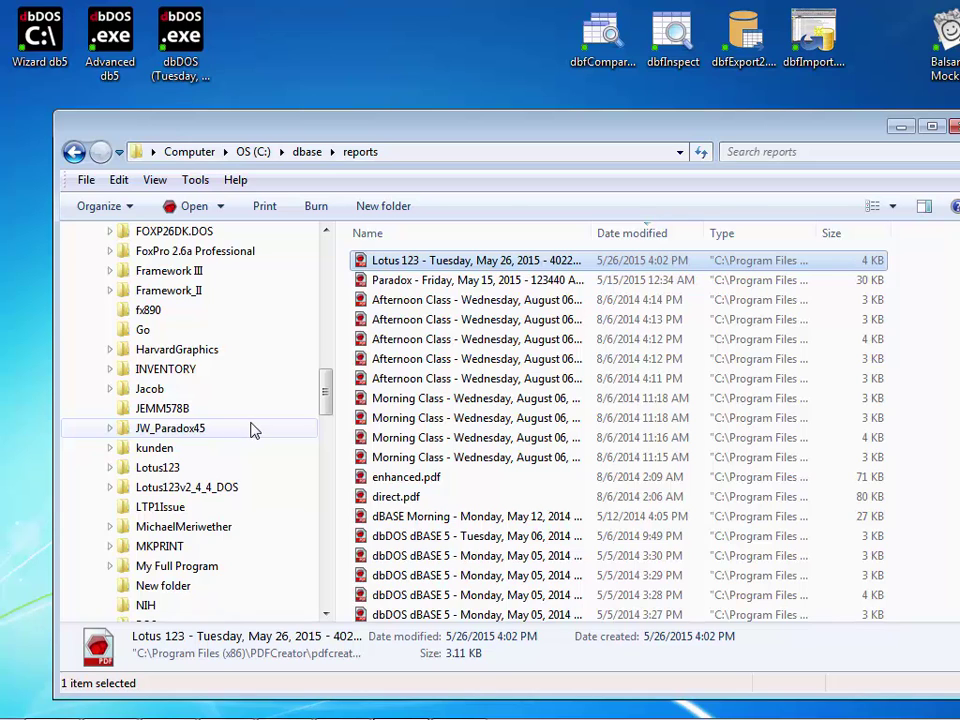
click(901, 126)
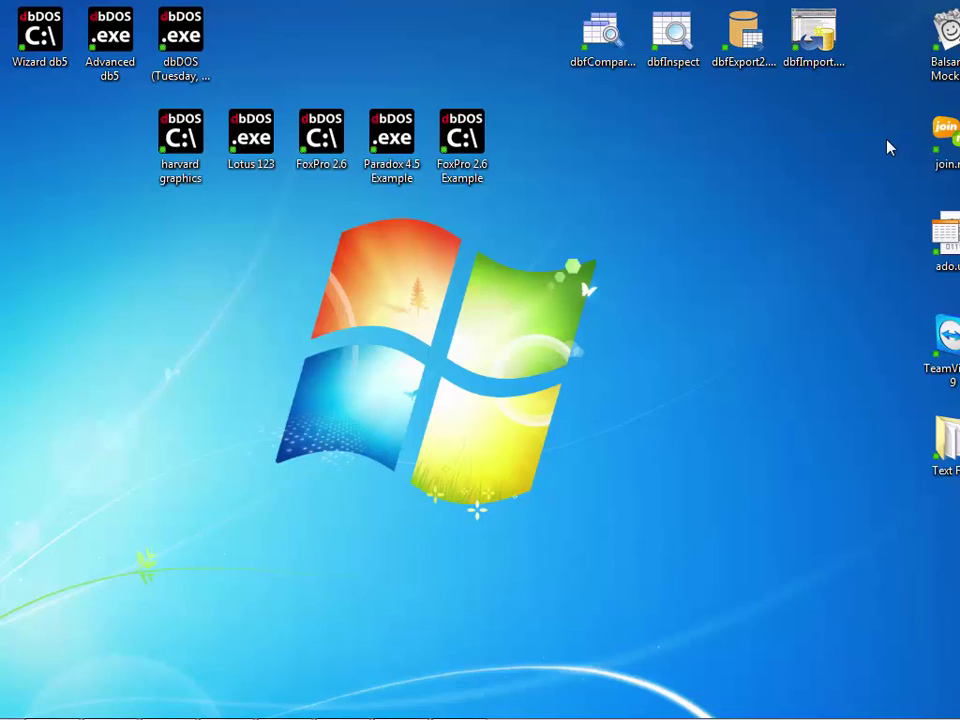
- Create a new configuration in dbDOS PRO 4 Configuration Manager named "Lotus 123 Example website" with the description "Example website"
mouse_move(342, 705)
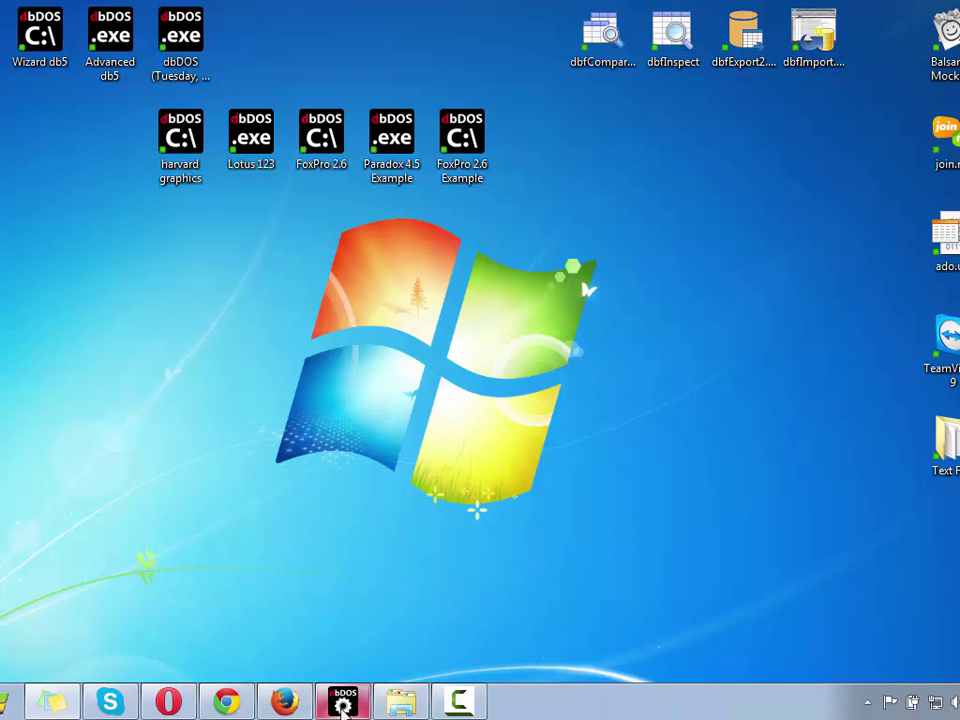
click(342, 705)
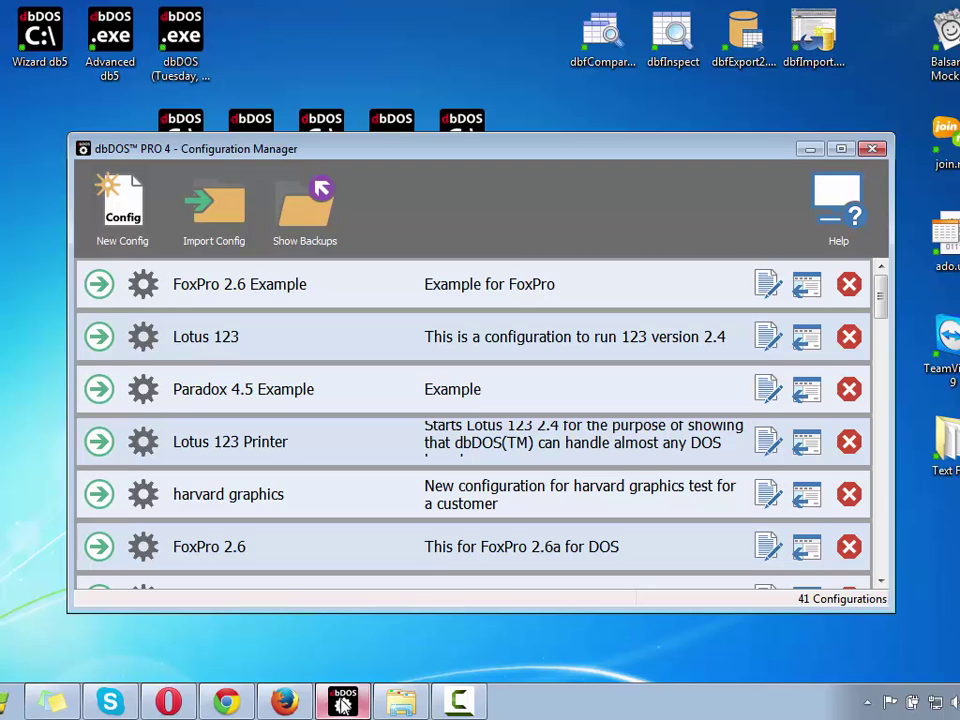
click(125, 210)
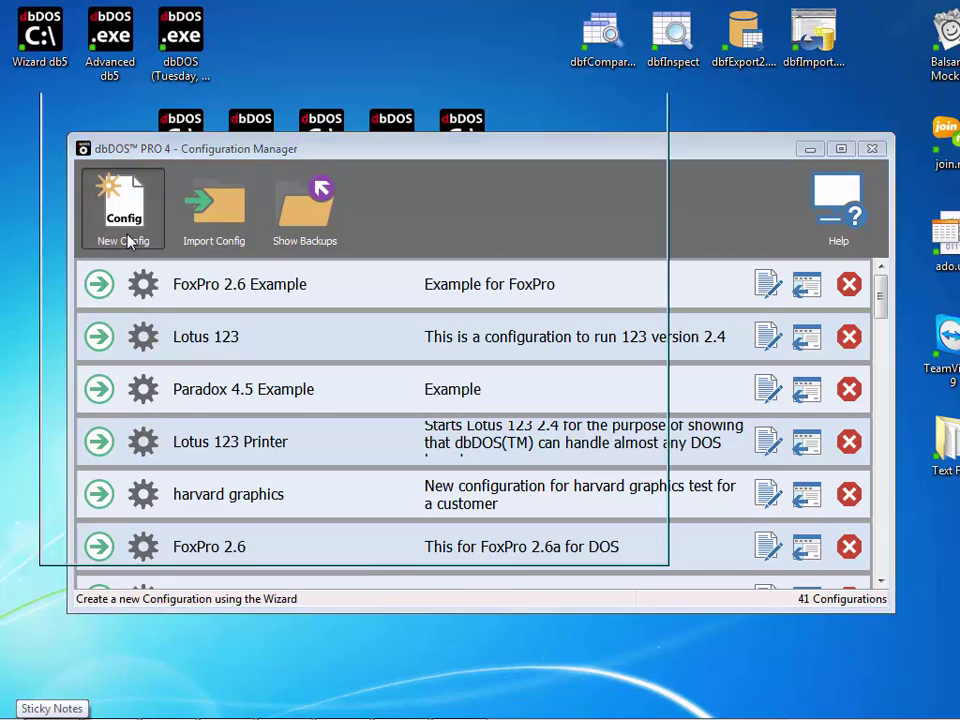
text(Lotus 123)
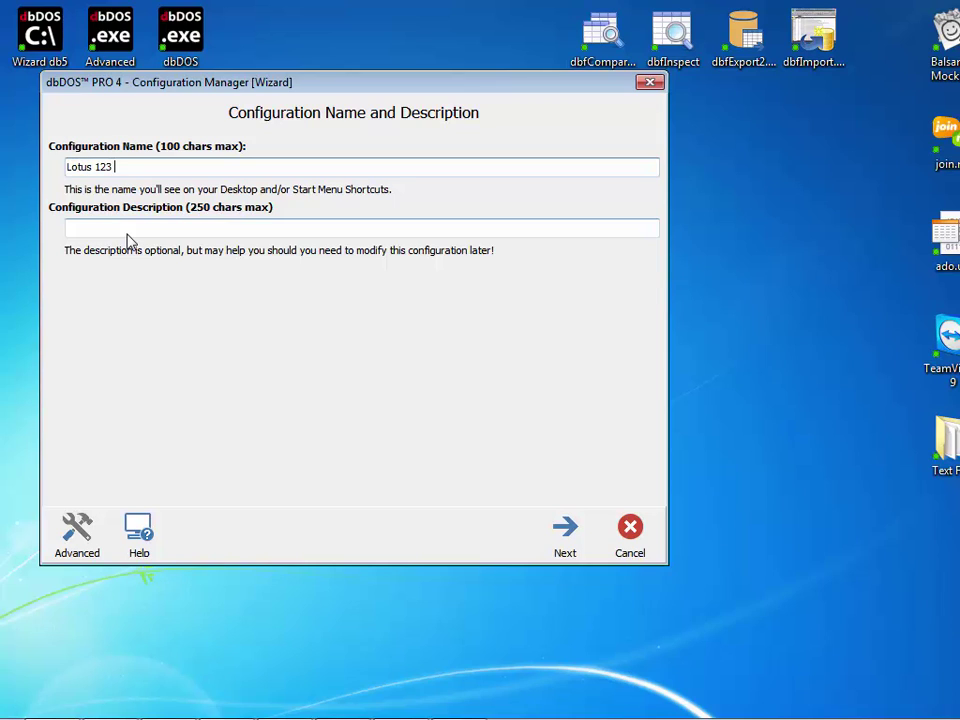
text( Example webse)
text(te)
click(142, 227)
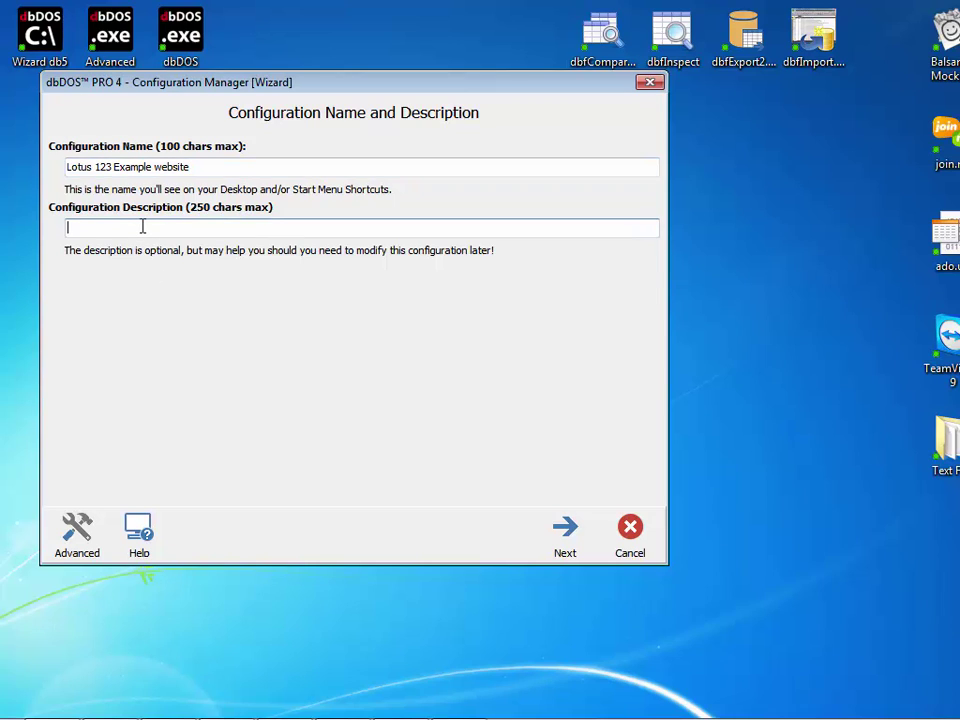
text(Example website)
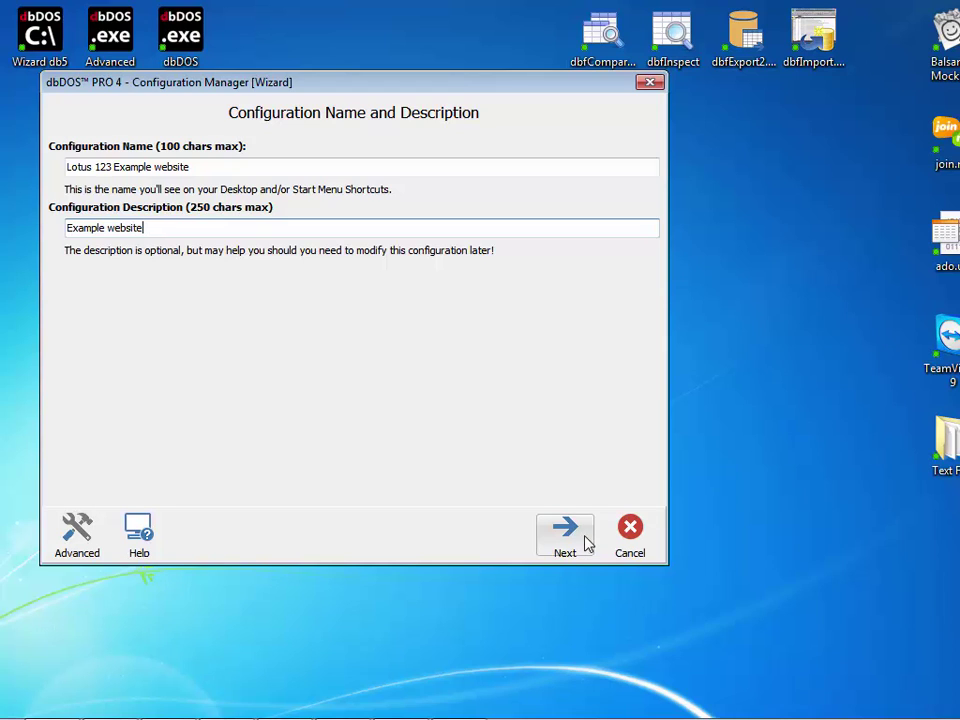
click(587, 541)
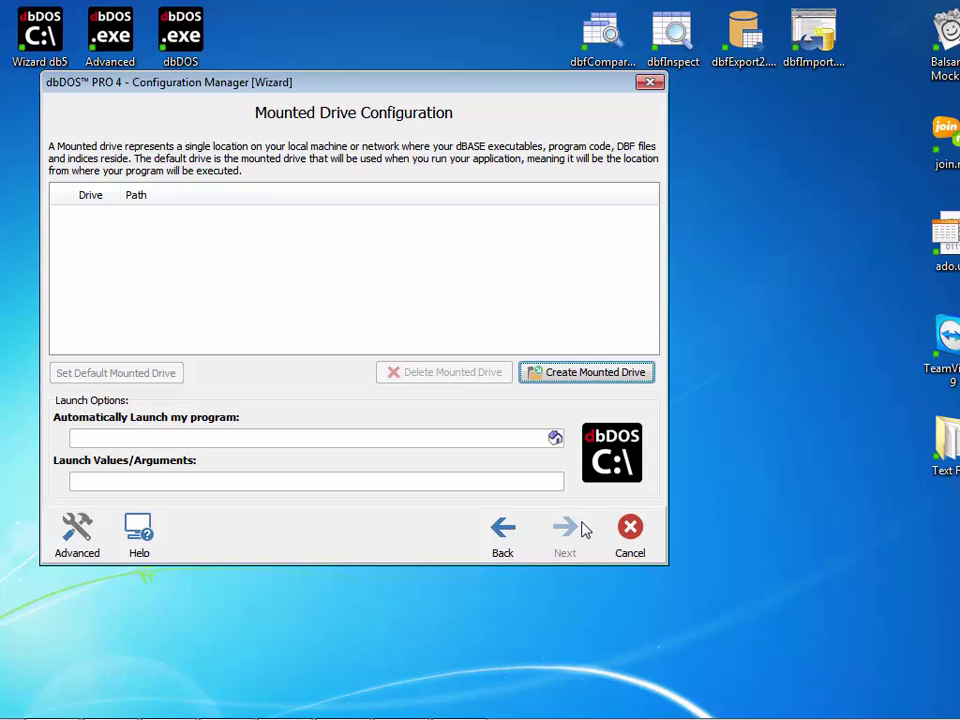
- Mount the folder C:\dbase\Lotus123 as drive C for the configuration
click(601, 375)
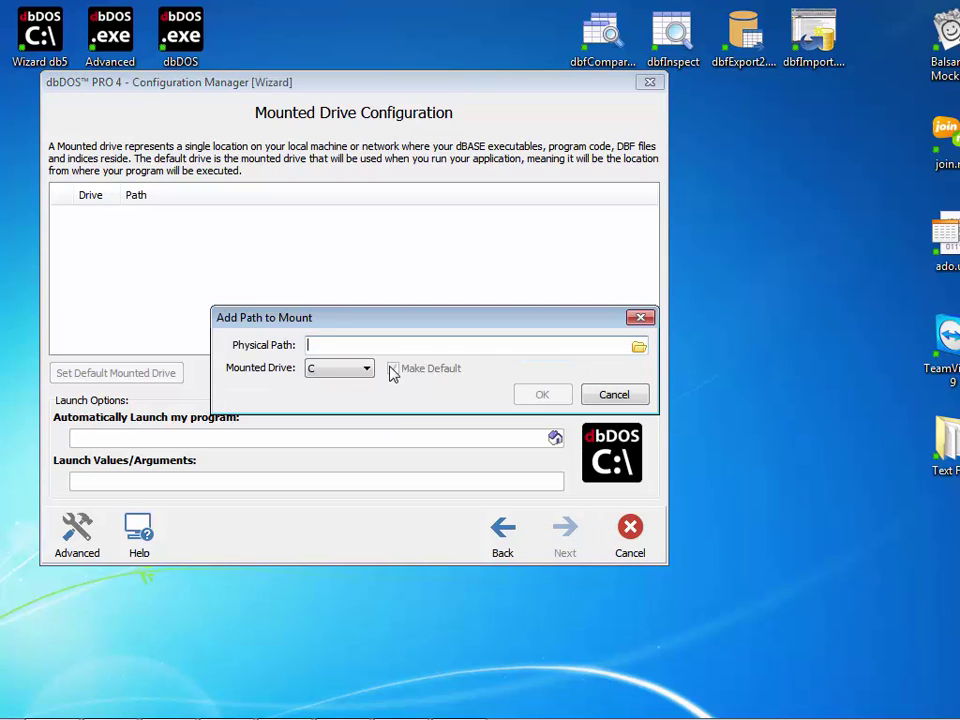
click(638, 347)
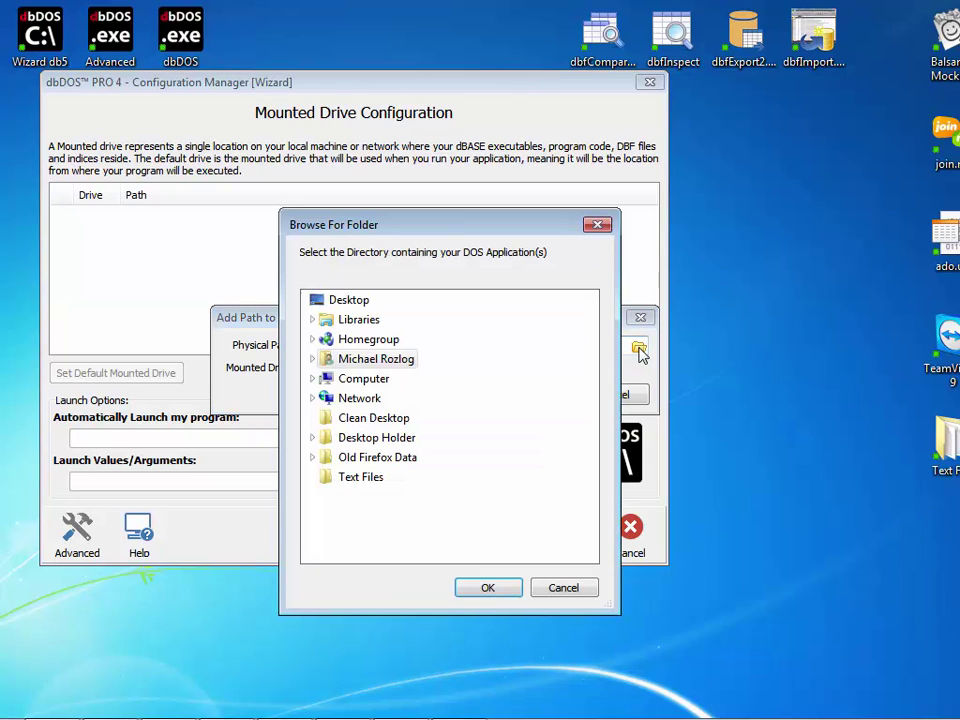
click(314, 379)
click(323, 398)
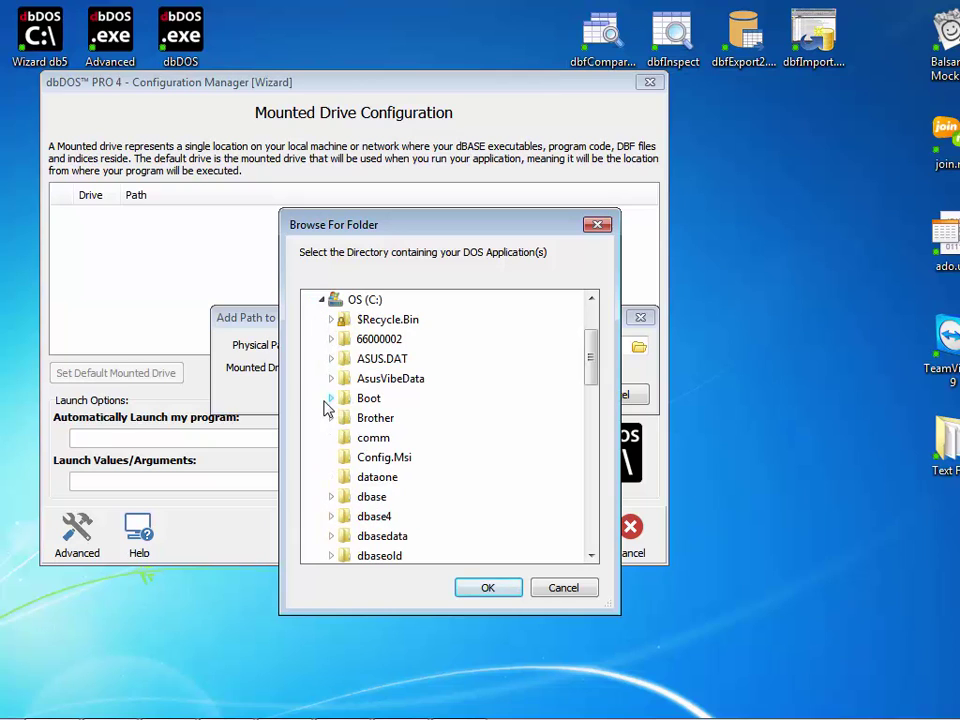
click(331, 497)
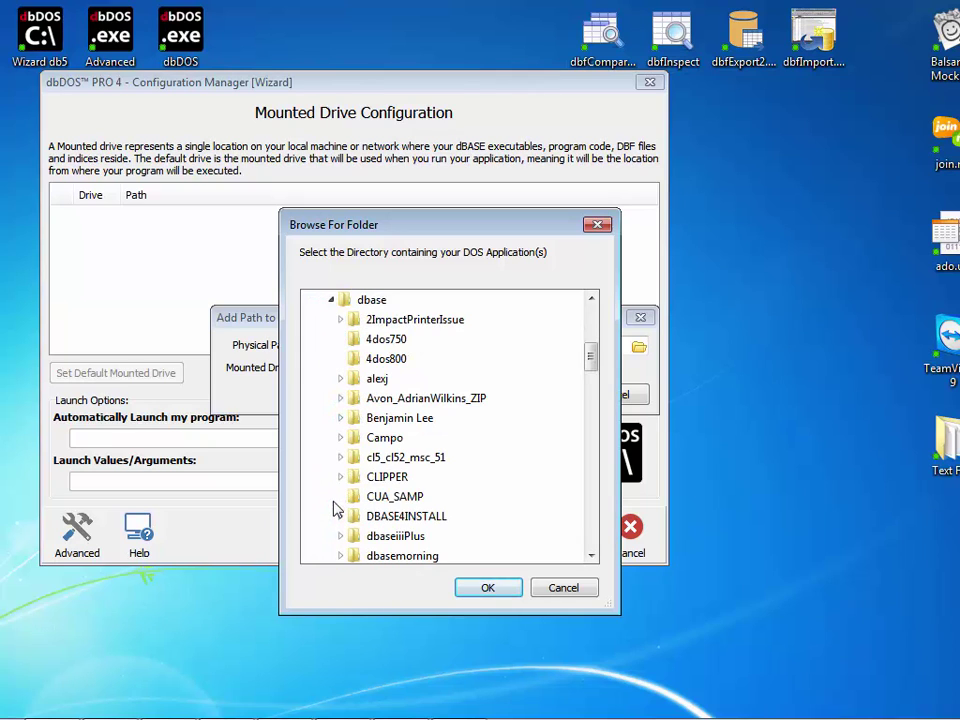
scroll(345, 495, down, 8)
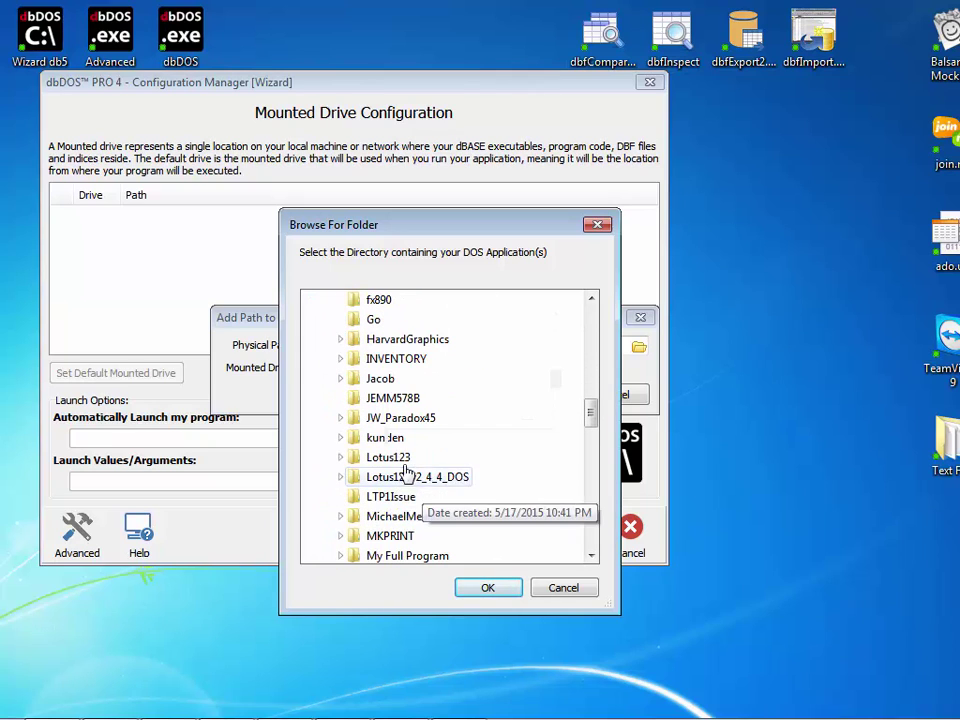
click(388, 457)
scroll(386, 489, up, 2)
scroll(463, 470, down, 2)
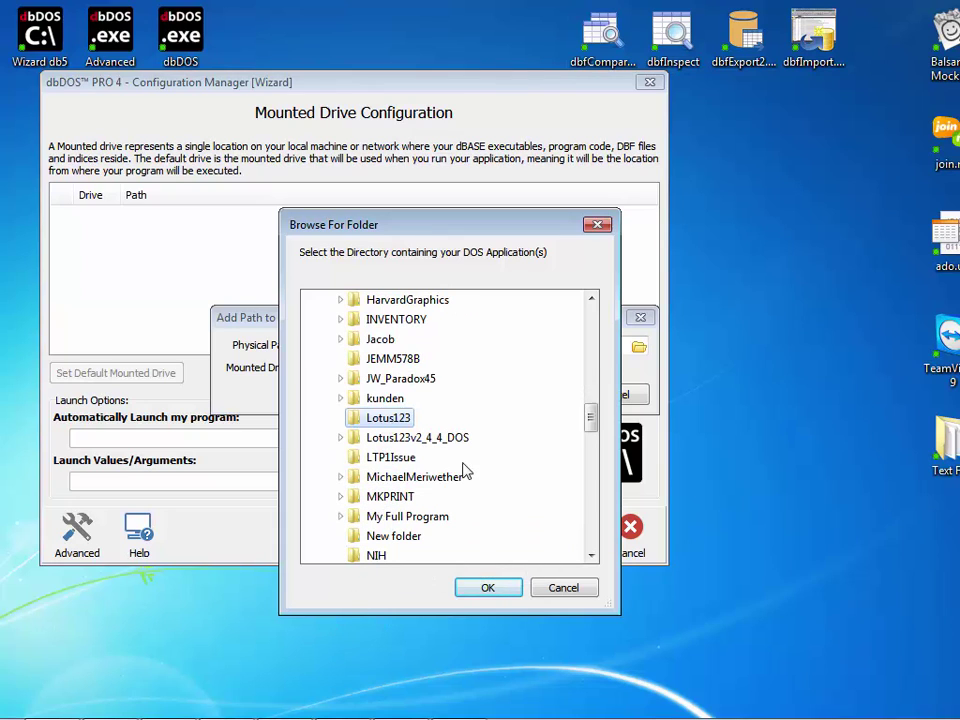
click(480, 588)
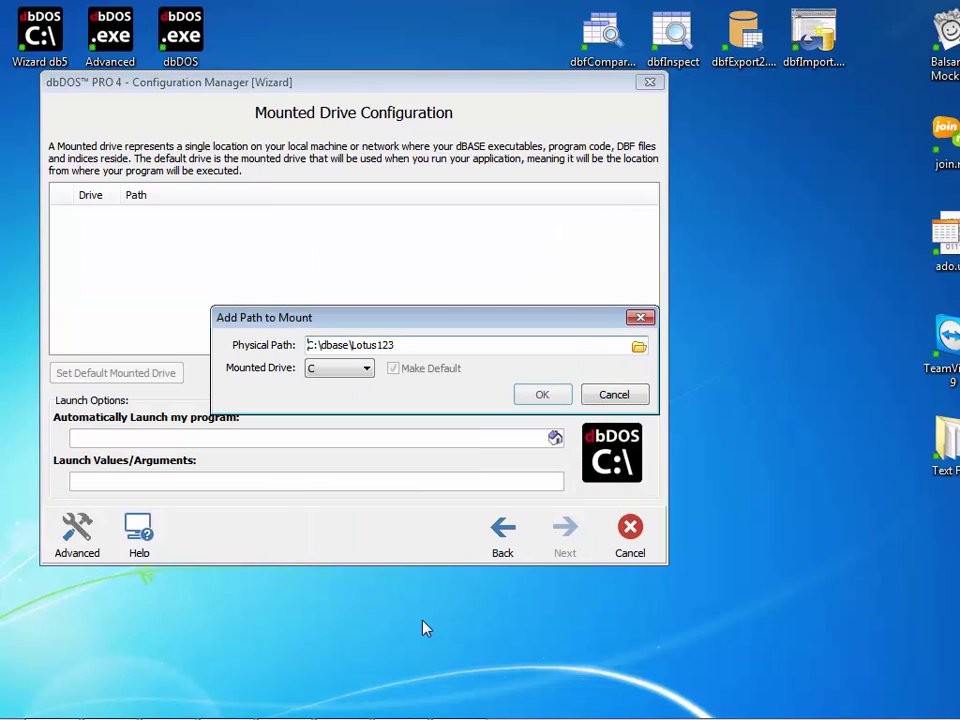
click(532, 399)
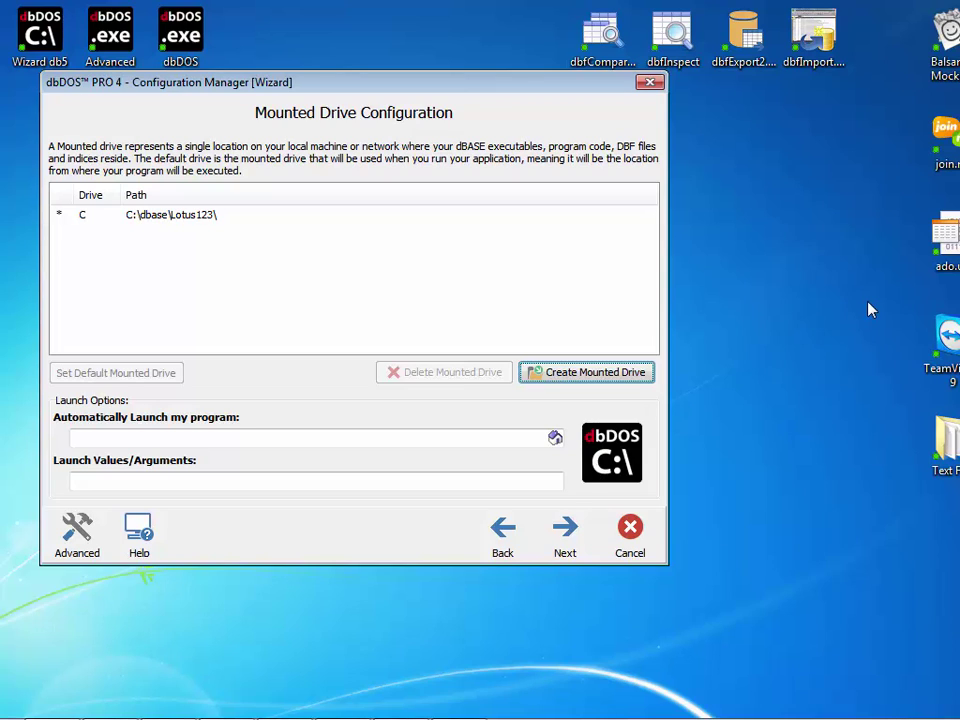
- Try 123.EXE as the automatically launched program and clear that launch entry again
click(555, 437)
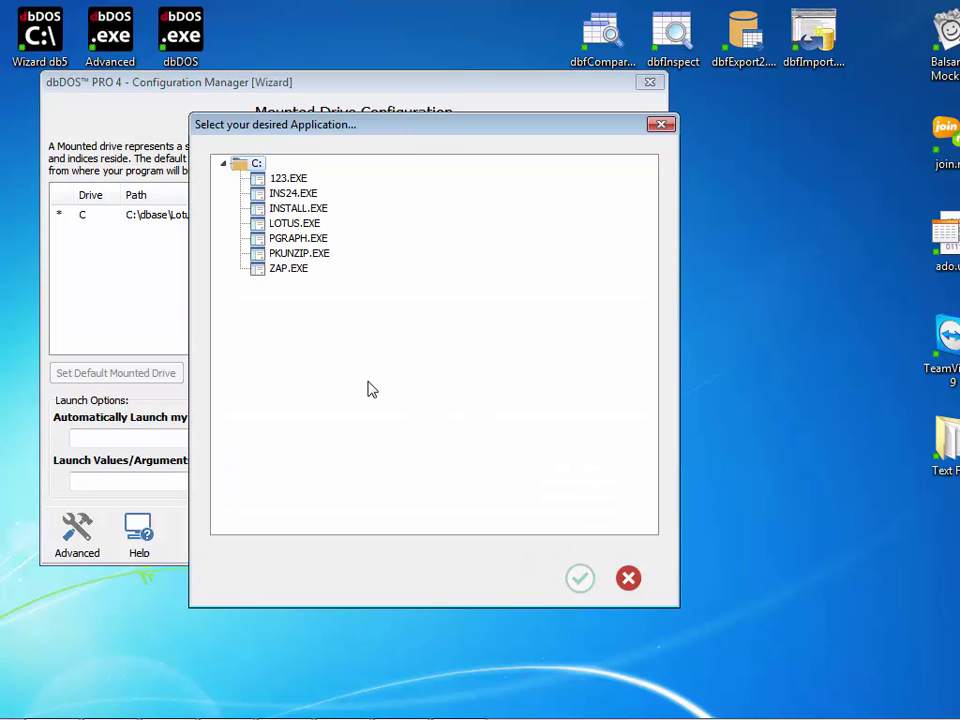
click(286, 180)
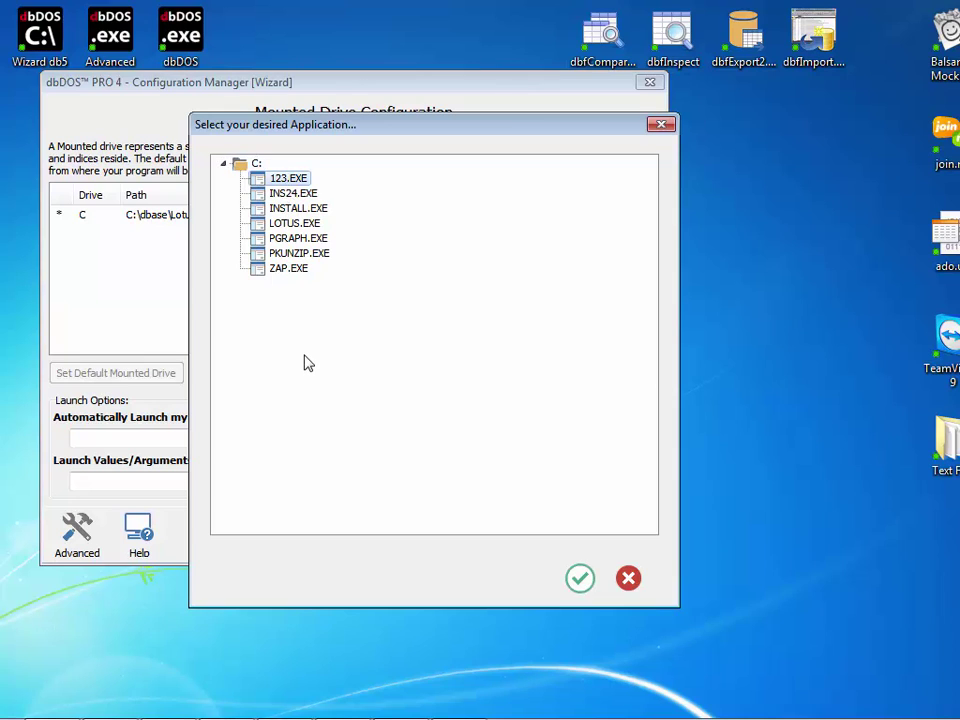
click(580, 582)
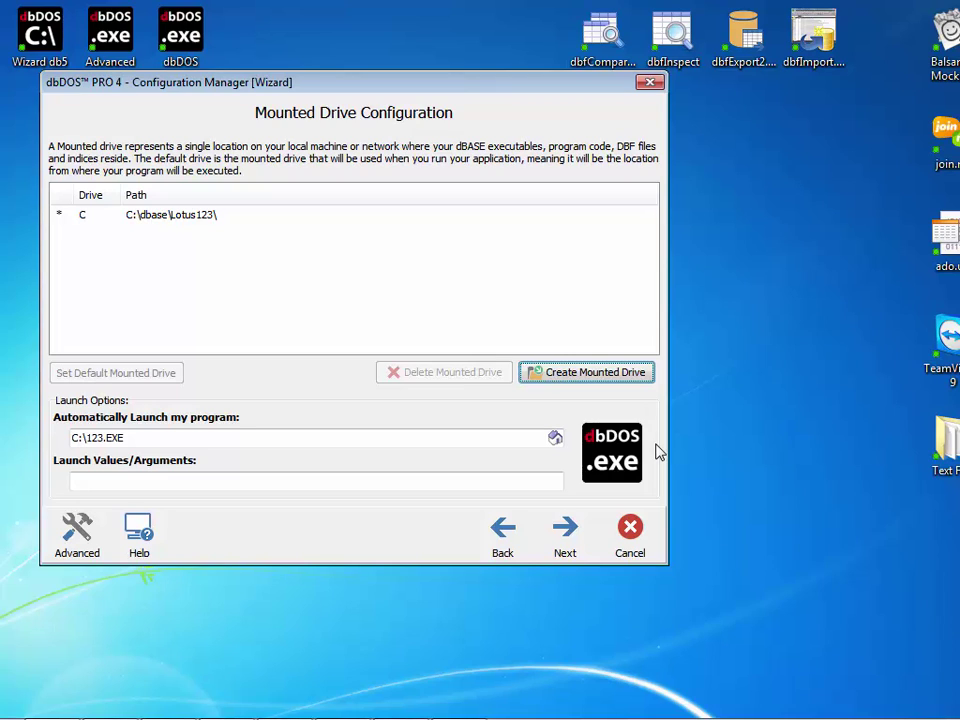
double_click(141, 437)
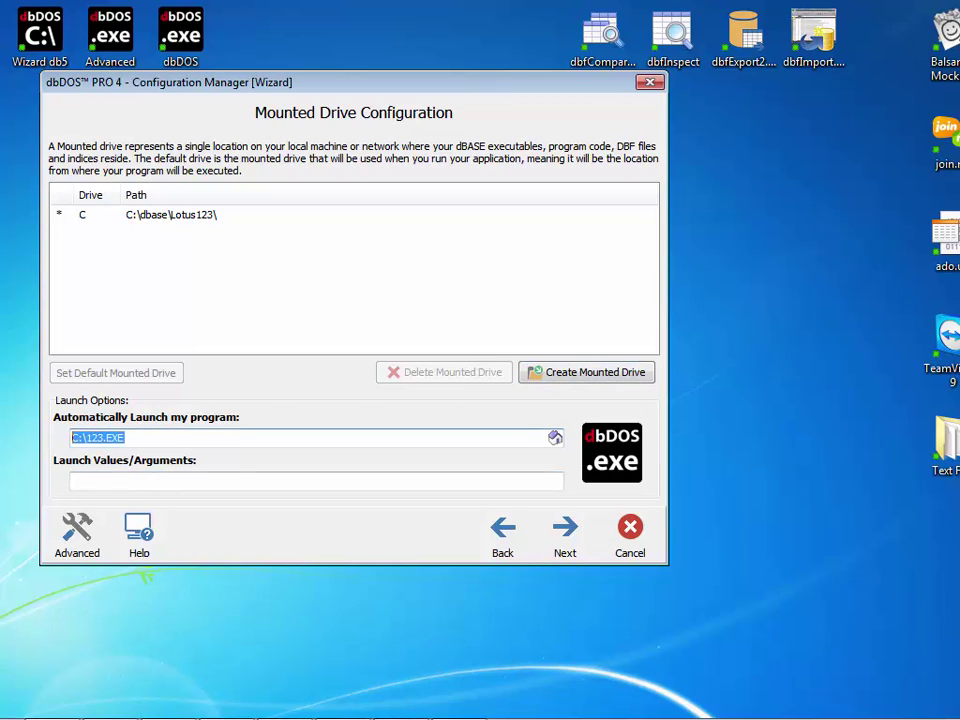
key(BackSpace)
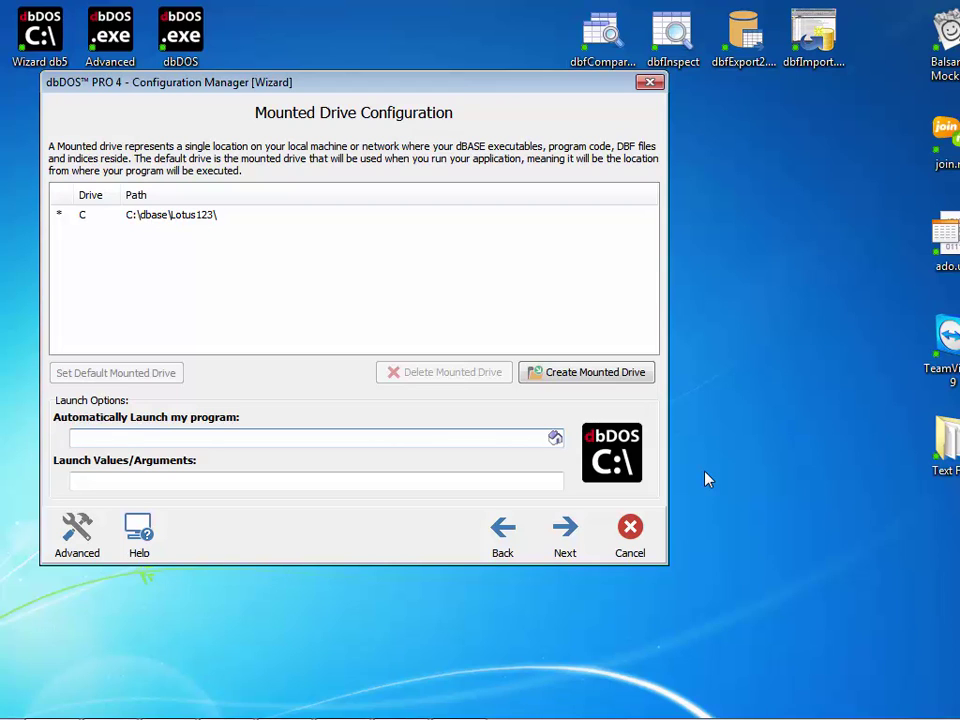
- Proceed through the regional settings, keeping codepage 437 - MS-DOS United States and the US - United States keyboard layout
click(562, 530)
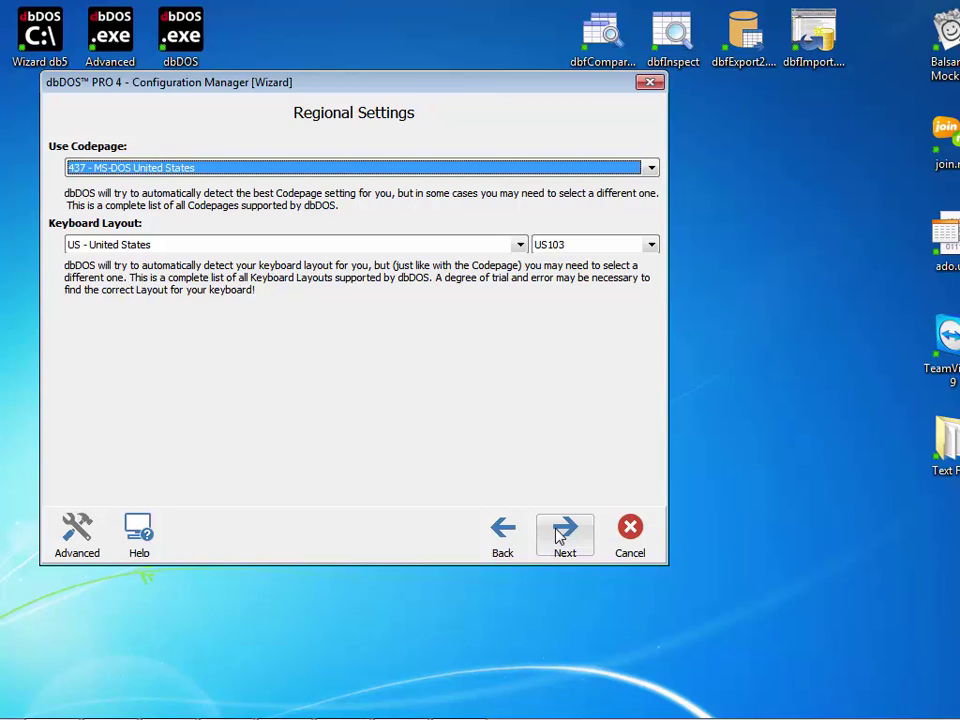
click(651, 169)
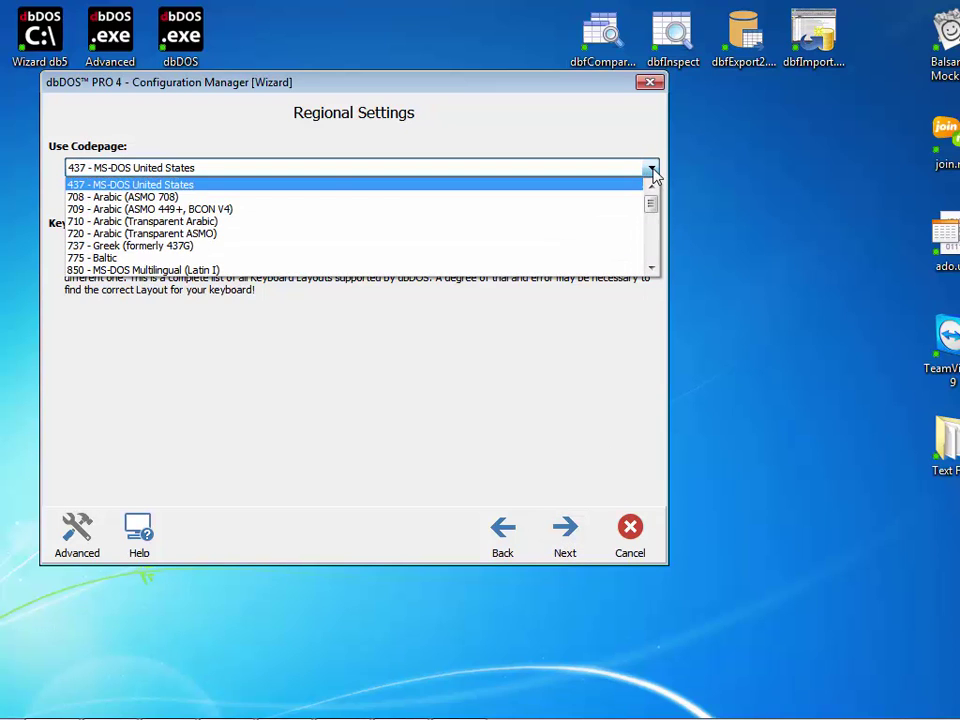
click(652, 172)
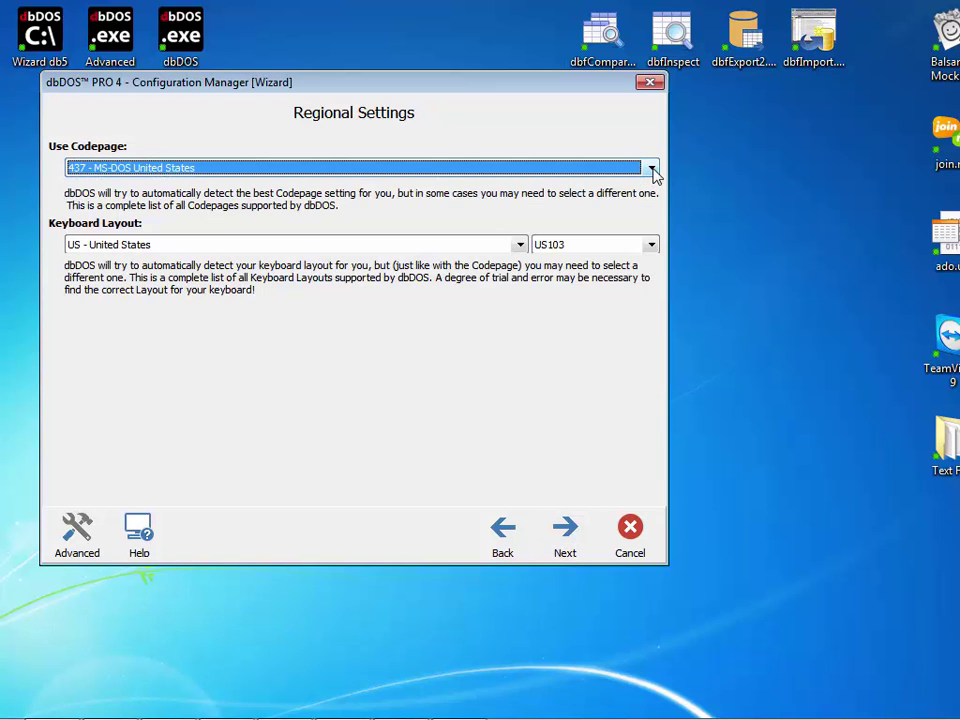
click(555, 540)
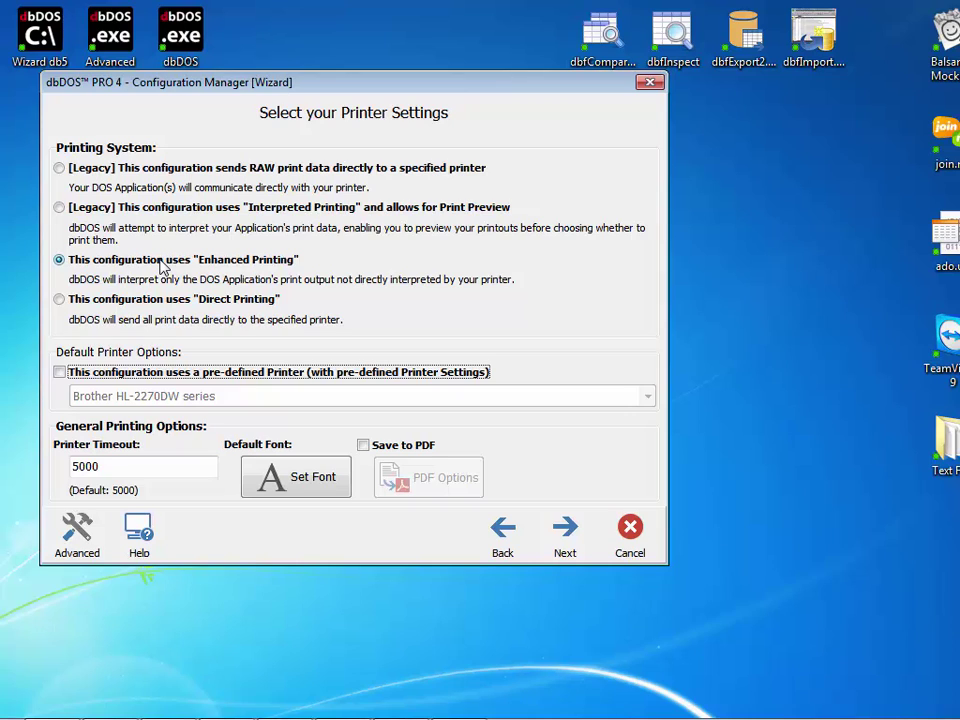
- Try the Save to PDF option, review its PDF output options, and turn saving to PDF off again
click(363, 445)
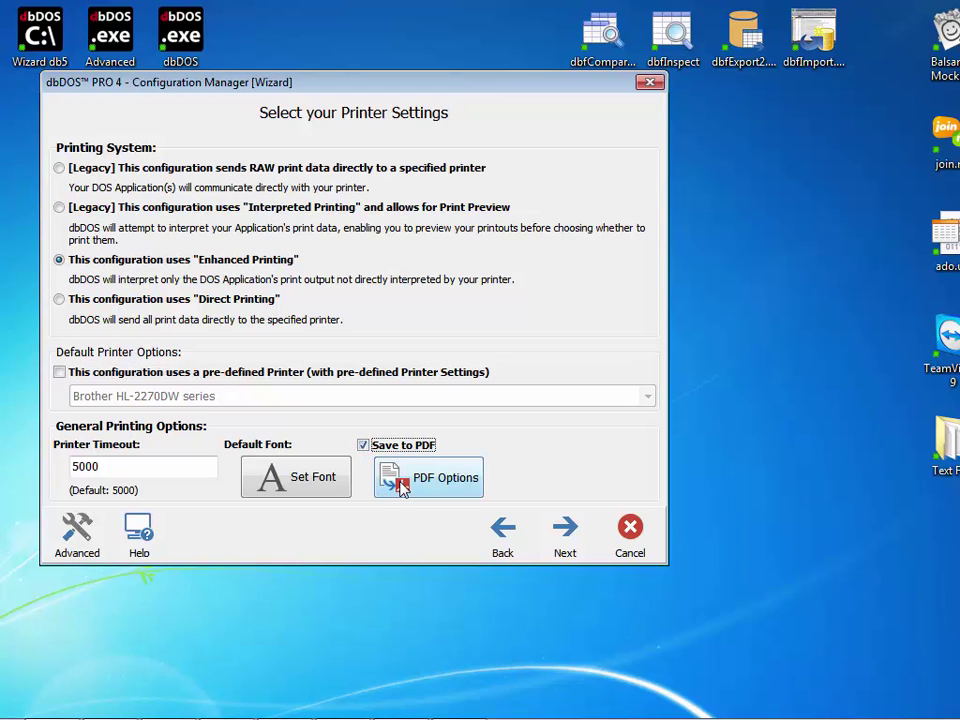
click(400, 485)
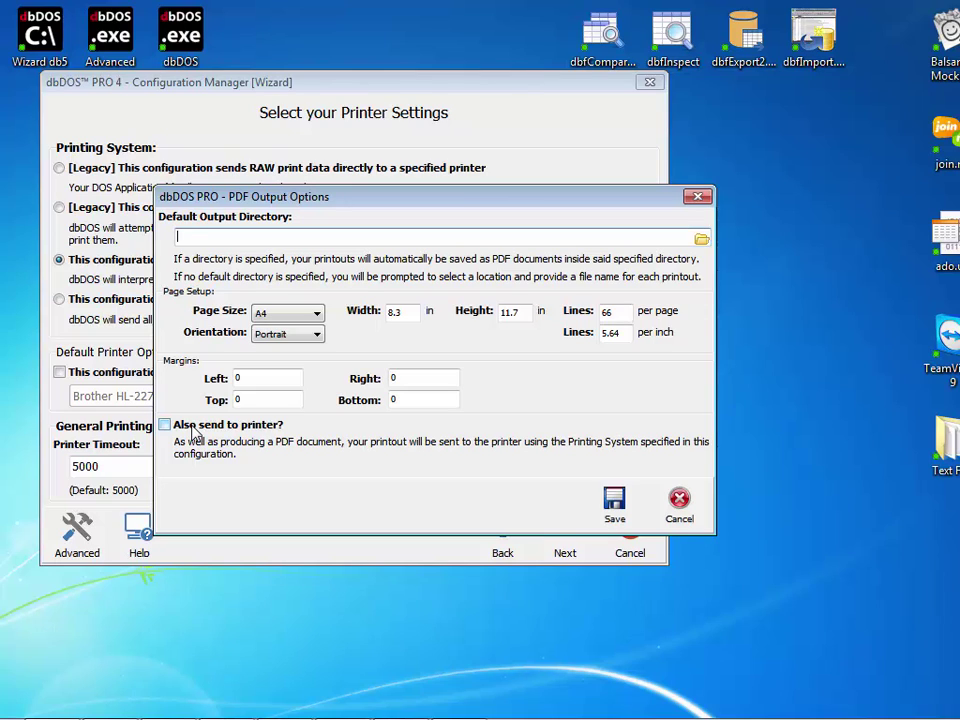
click(703, 512)
click(363, 445)
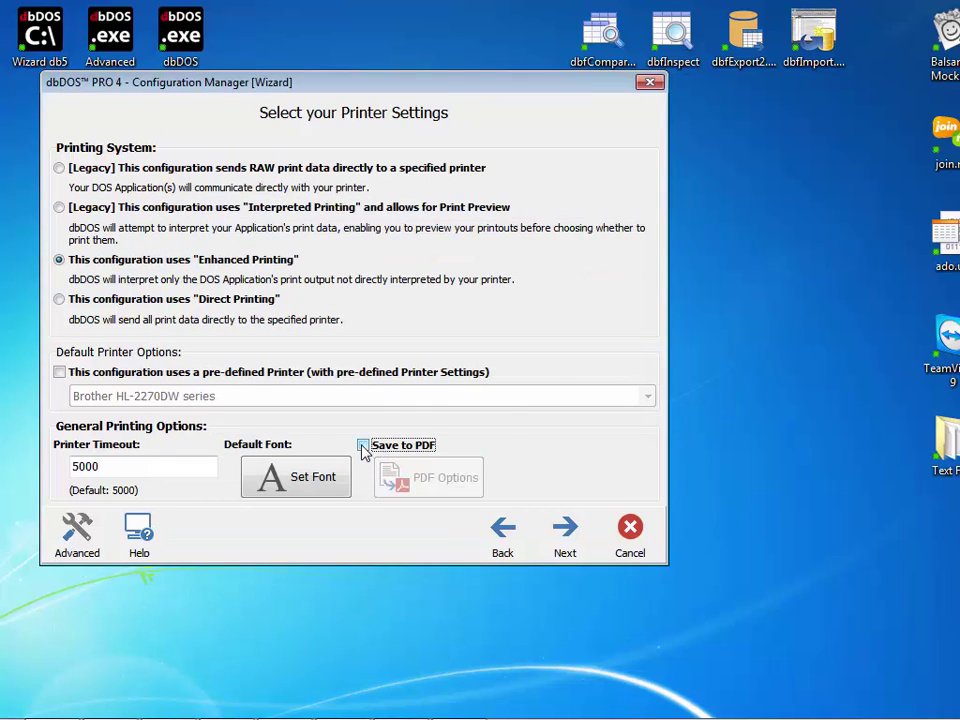
- Accept the printer settings with Enhanced Printing and choose OpenGL rendering in the display options
click(566, 541)
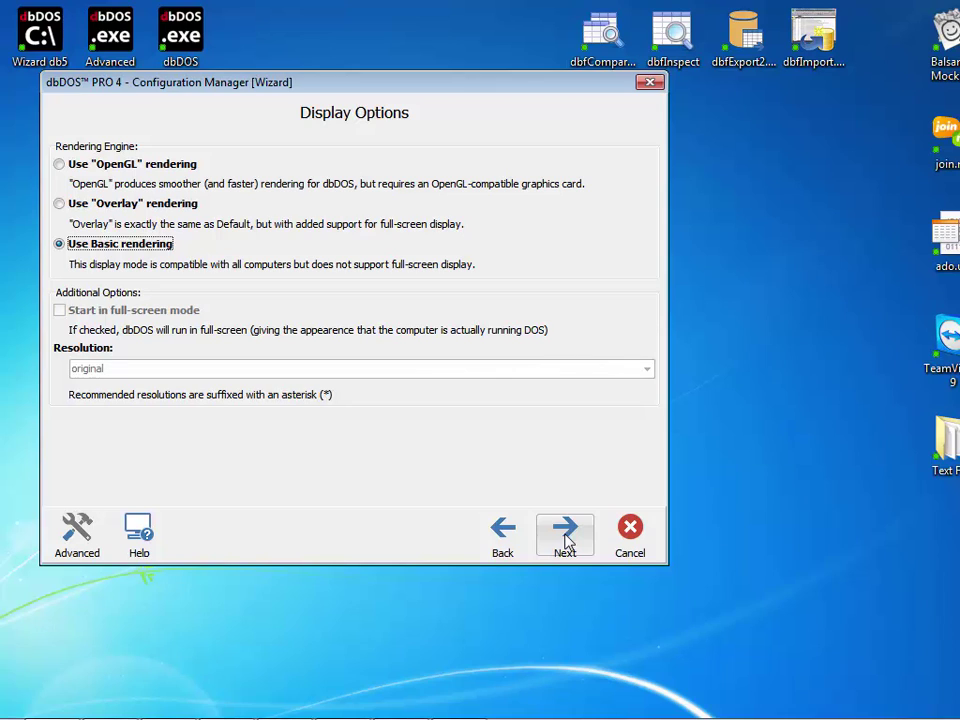
click(98, 168)
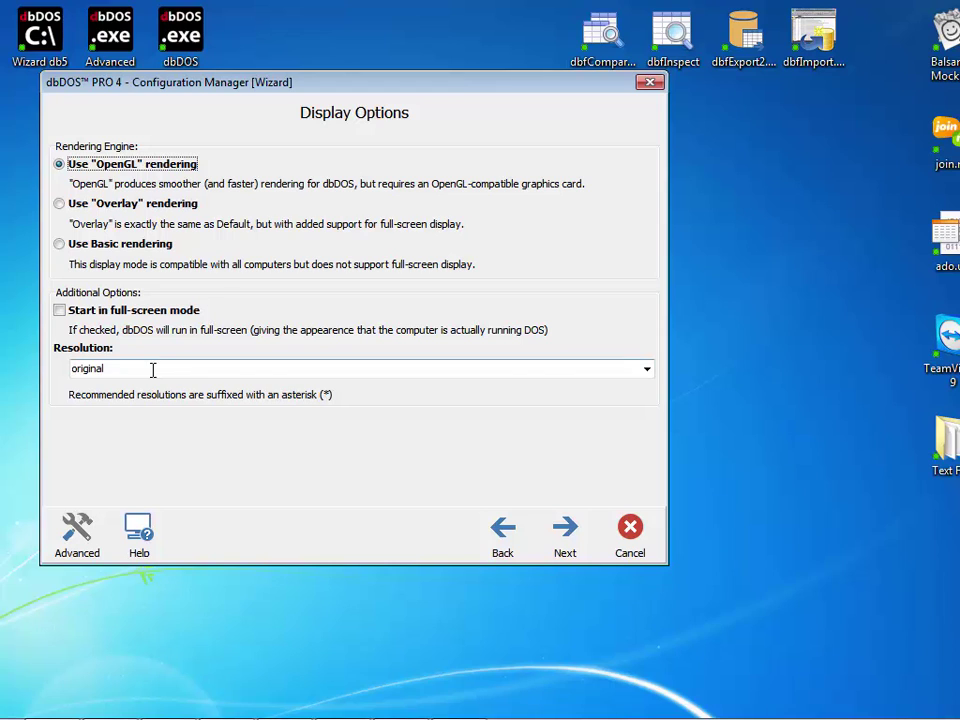
- Keep the original resolution and only the Desktop shortcut, and finish the configuration wizard
click(643, 368)
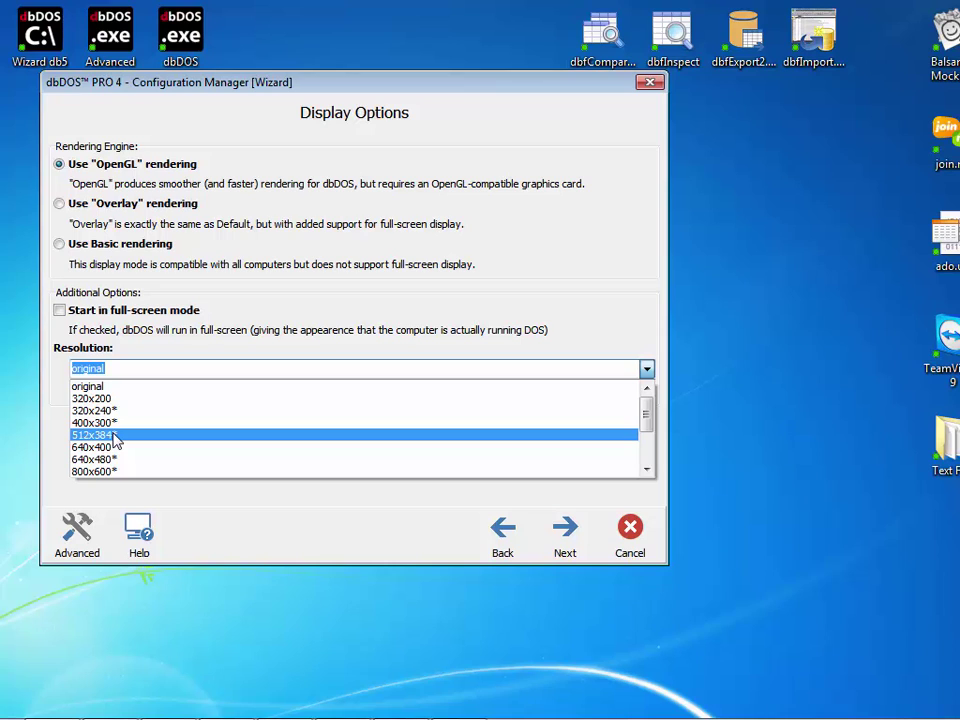
click(232, 389)
click(566, 537)
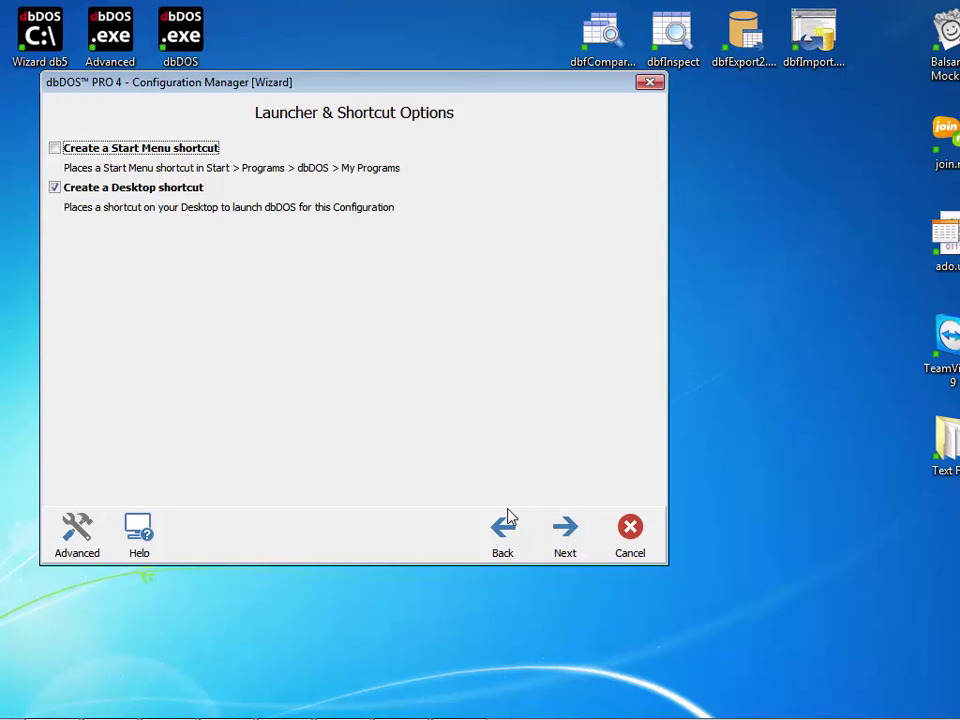
click(566, 536)
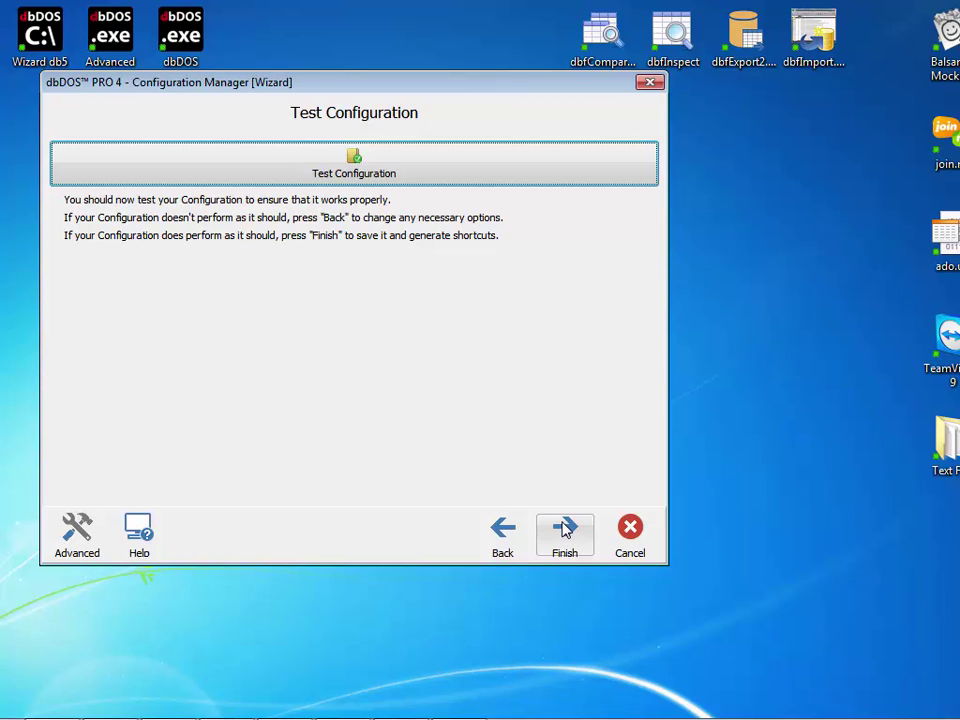
click(565, 530)
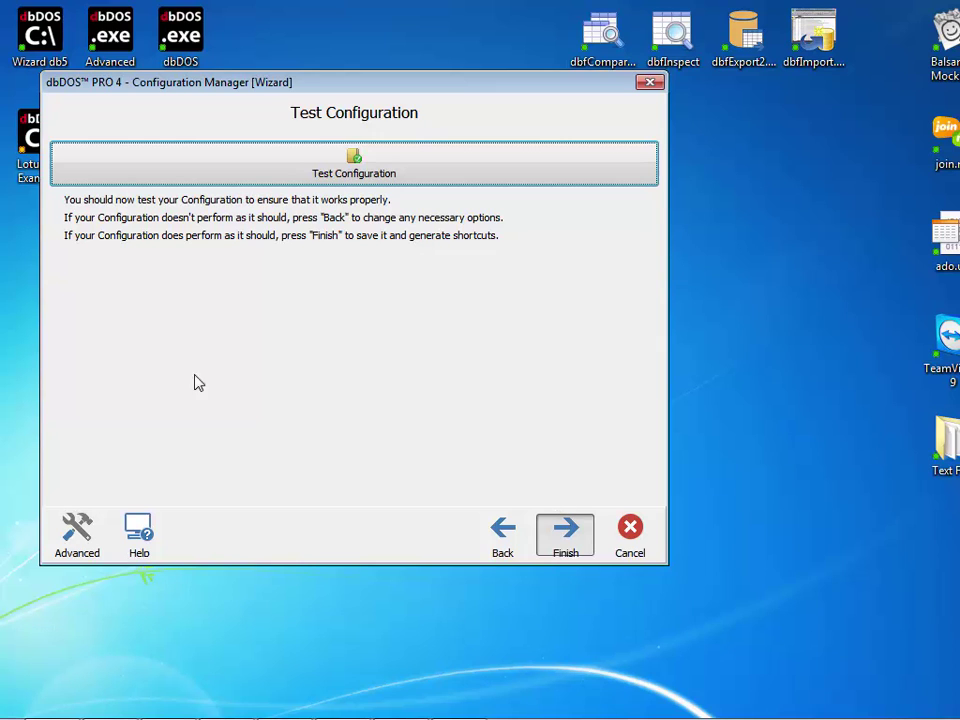
- Move the new Lotus 123 Example shortcut to an empty area of the desktop and launch the configuration from it
double_click(28, 150)
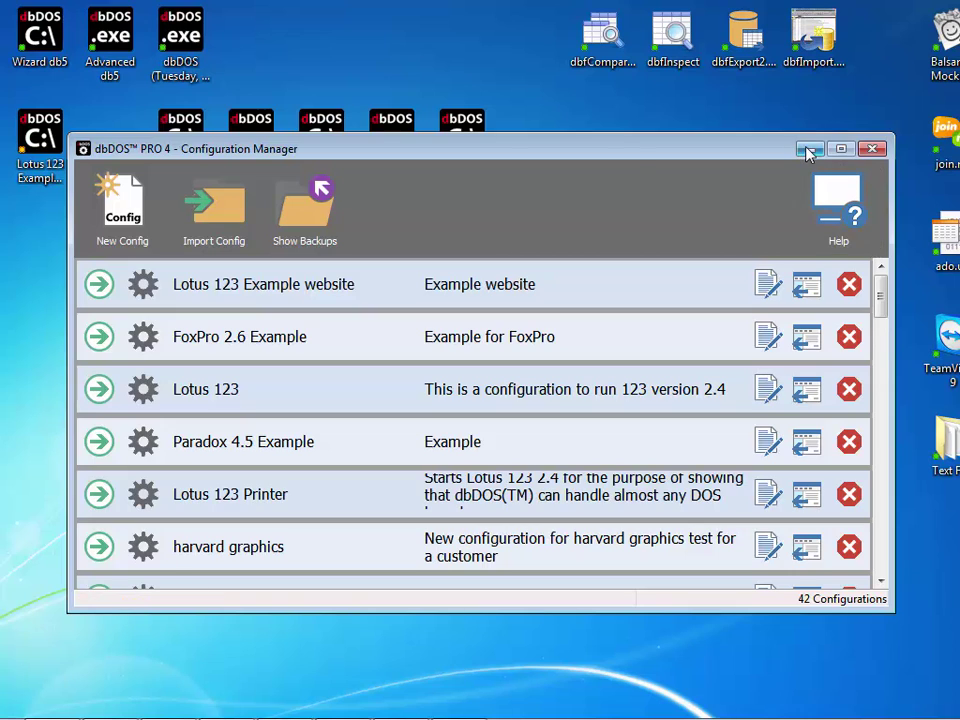
click(810, 150)
drag(40, 140, 714, 288)
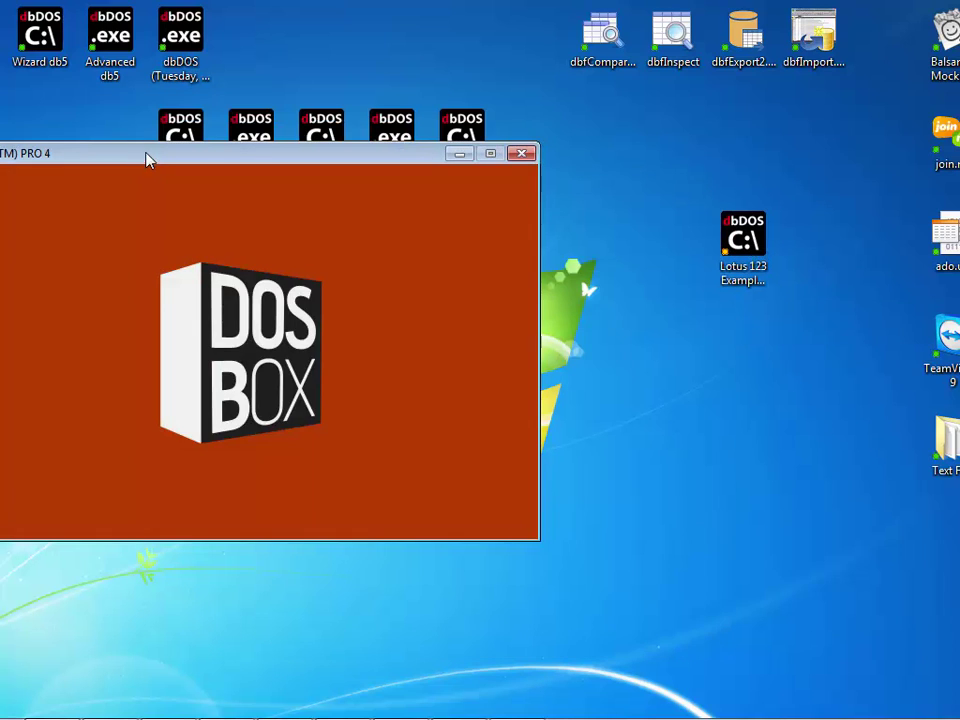
drag(146, 159, 282, 160)
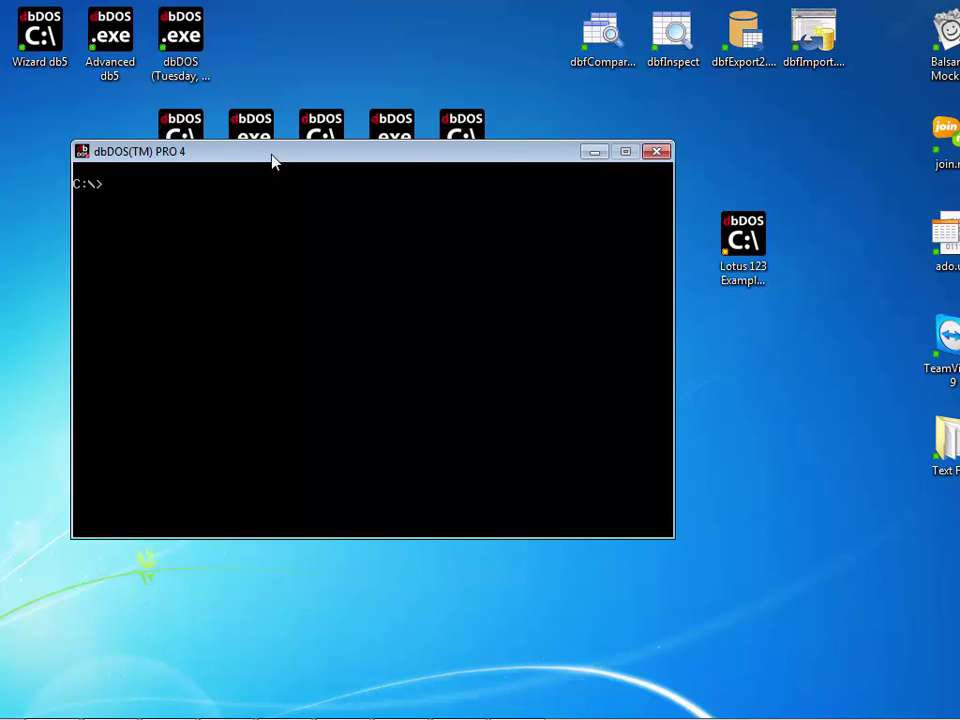
- List the contents of the C:\ directory, followed by only its executables with dir *.exe
text(dir)
key(Return)
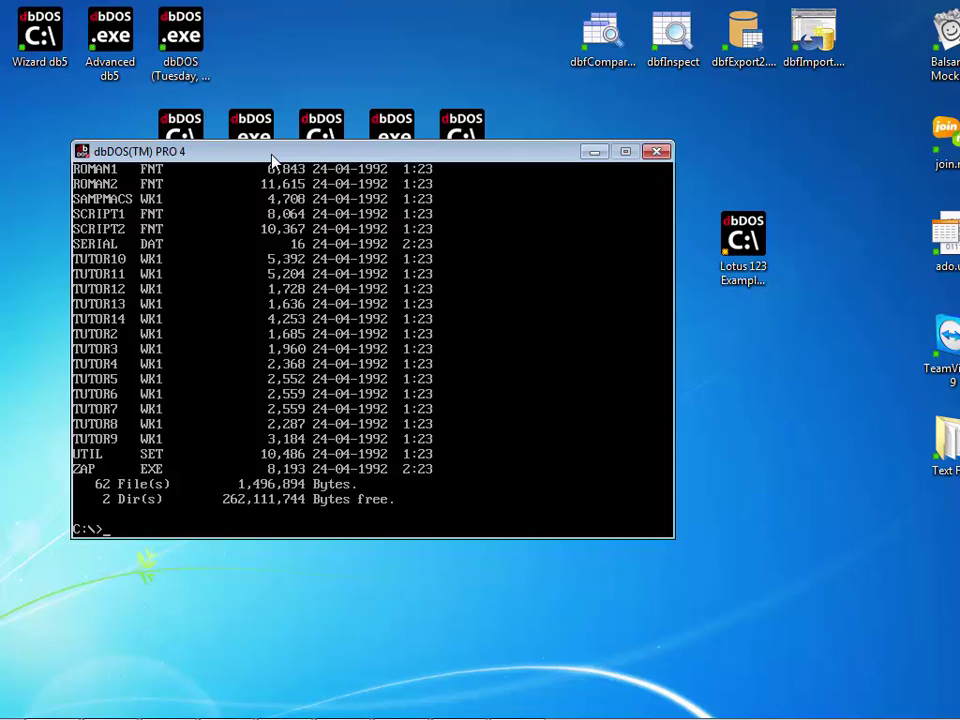
text(dir *.exe)
key(Return)
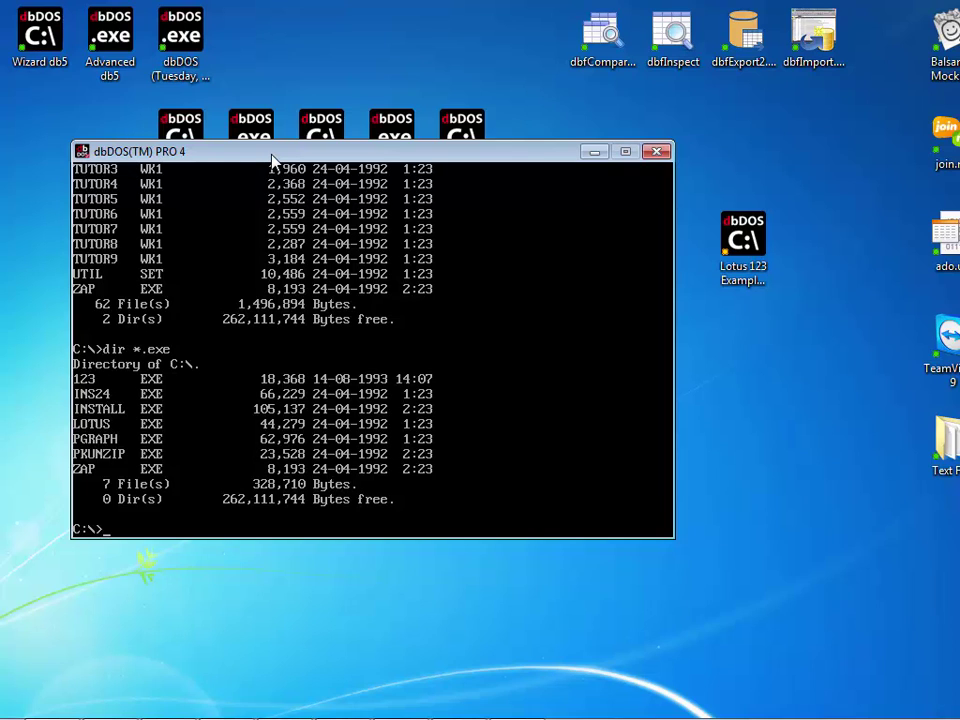
- Start the 4dos command shell, view the table of contents of its help system, and return to the prompt
text(4dos)
key(Return)
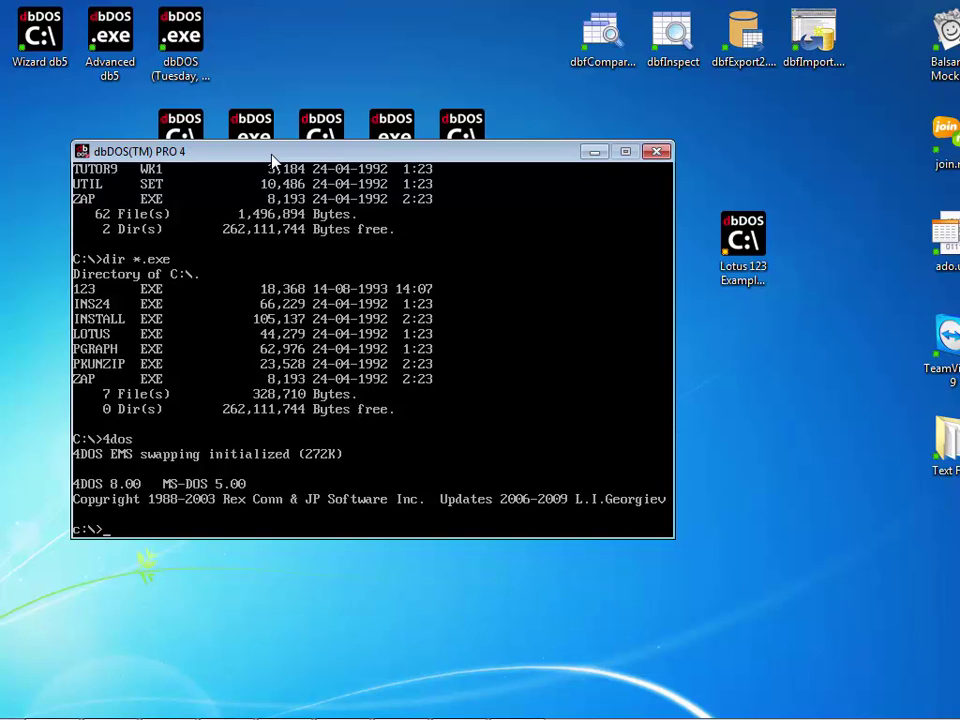
text(help)
key(Return)
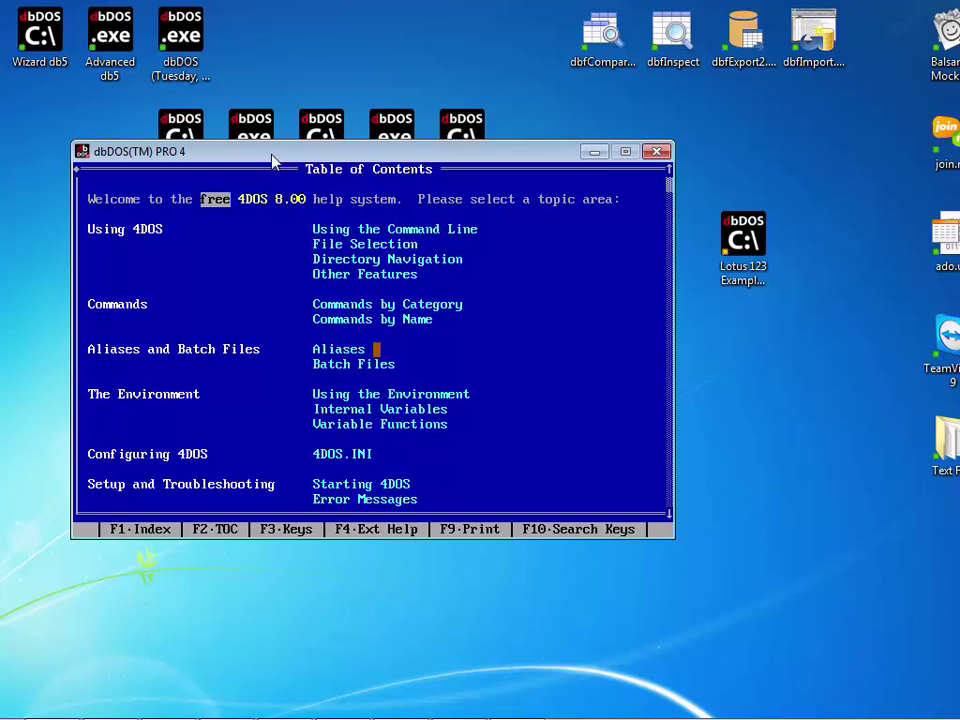
key(Escape)
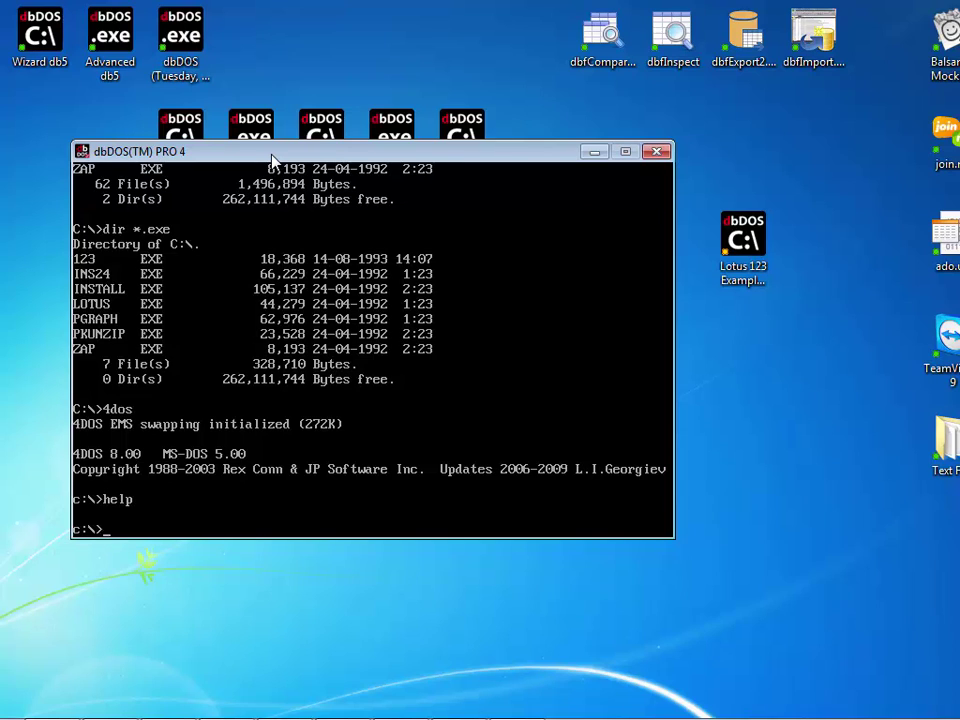
- Start Lotus with the 123 command and retrieve the tutorial worksheet titled 1991 Expenses: Goodwin's Sports Supply
text(123)
key(Return)
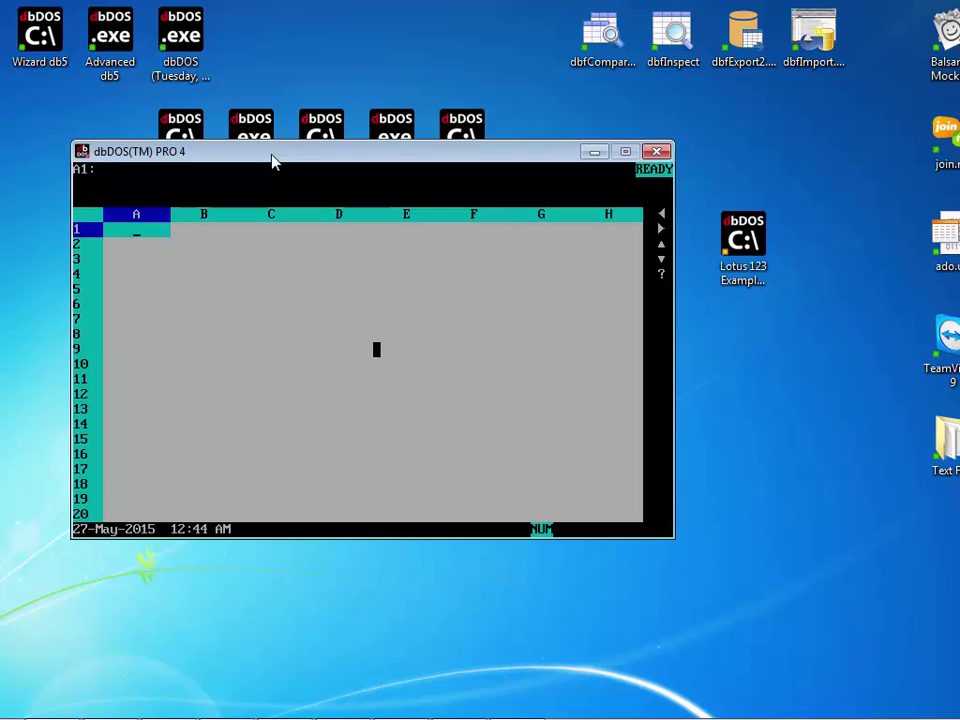
key(slash)
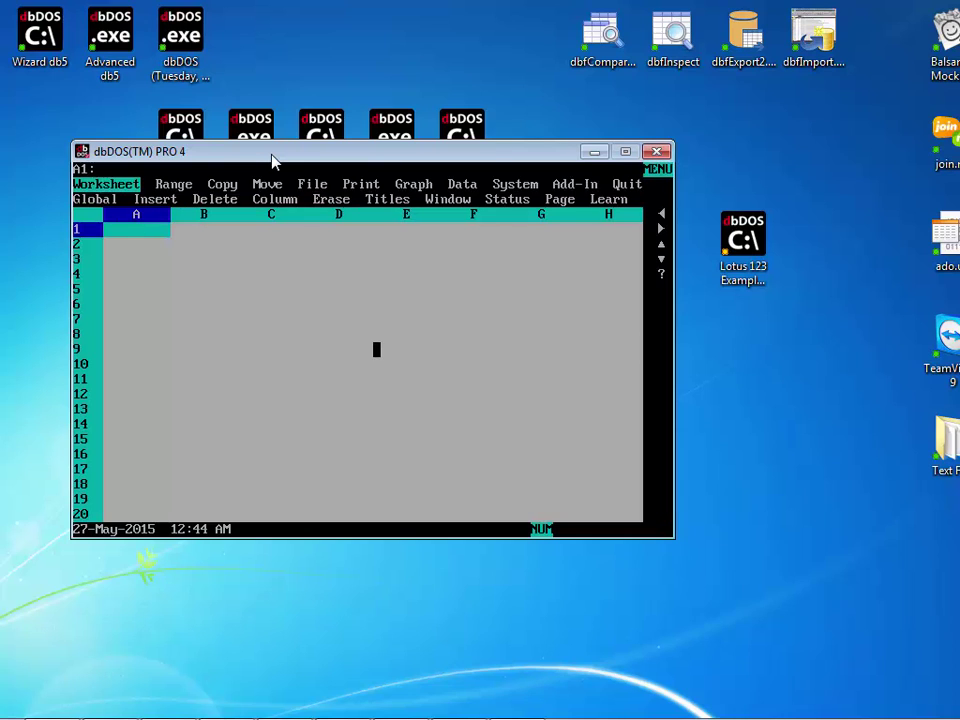
key(f)
key(r)
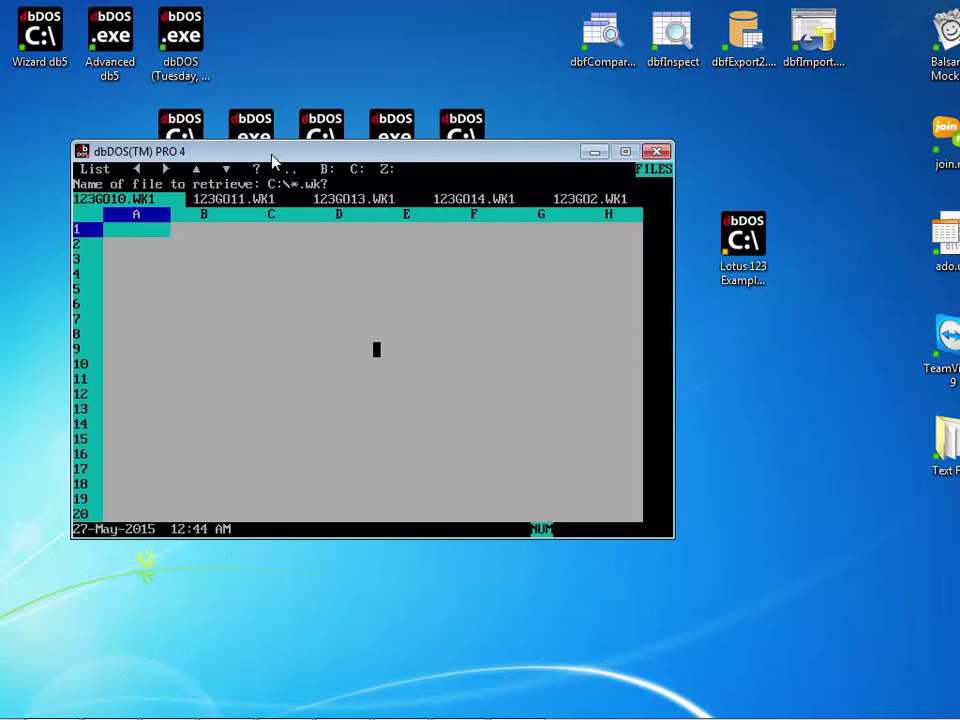
key(Right)
key(Right)
key(Right)
key(Right)
key(Right)
key(Right)
key(Right)
key(Right)
key(Right)
key(Right)
key(Right)
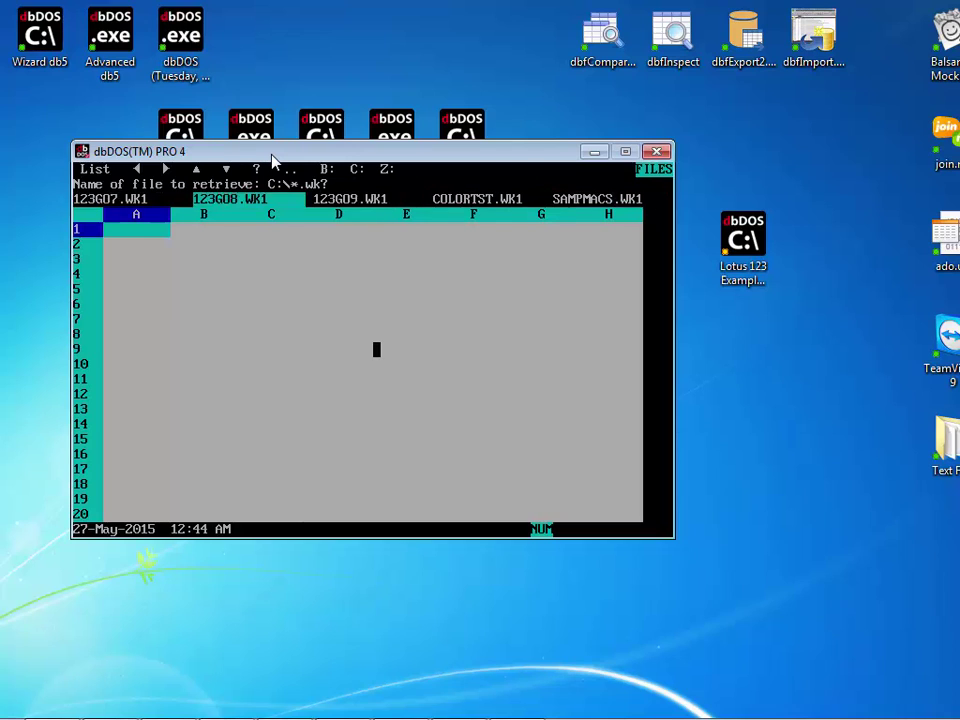
key(Right)
key(Right)
key(Right)
key(Right)
key(Right)
key(Right)
key(Right)
key(Right)
key(Right)
key(Right)
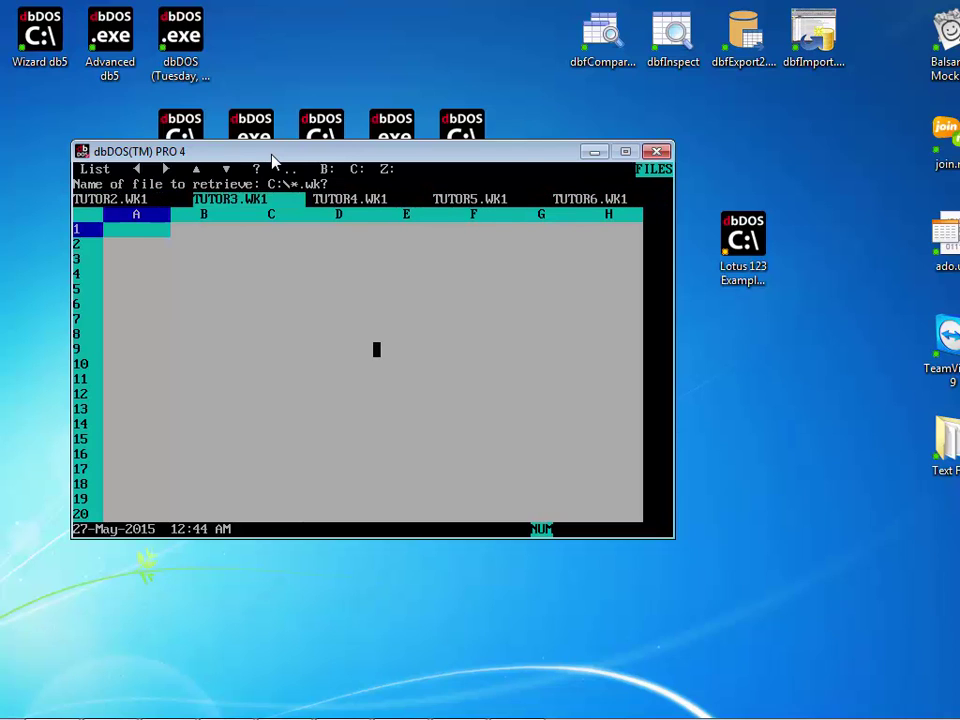
key(Right)
key(Right)
key(Right)
key(Return)
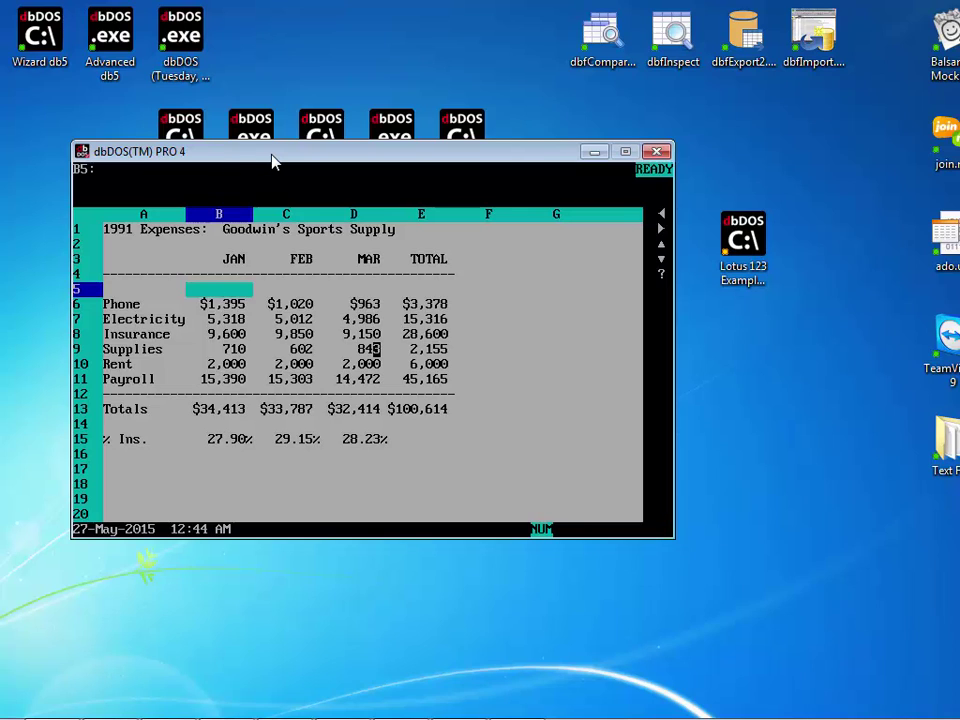
- Open the worksheet's graph settings and try the Stacked bar graph type
key(slash)
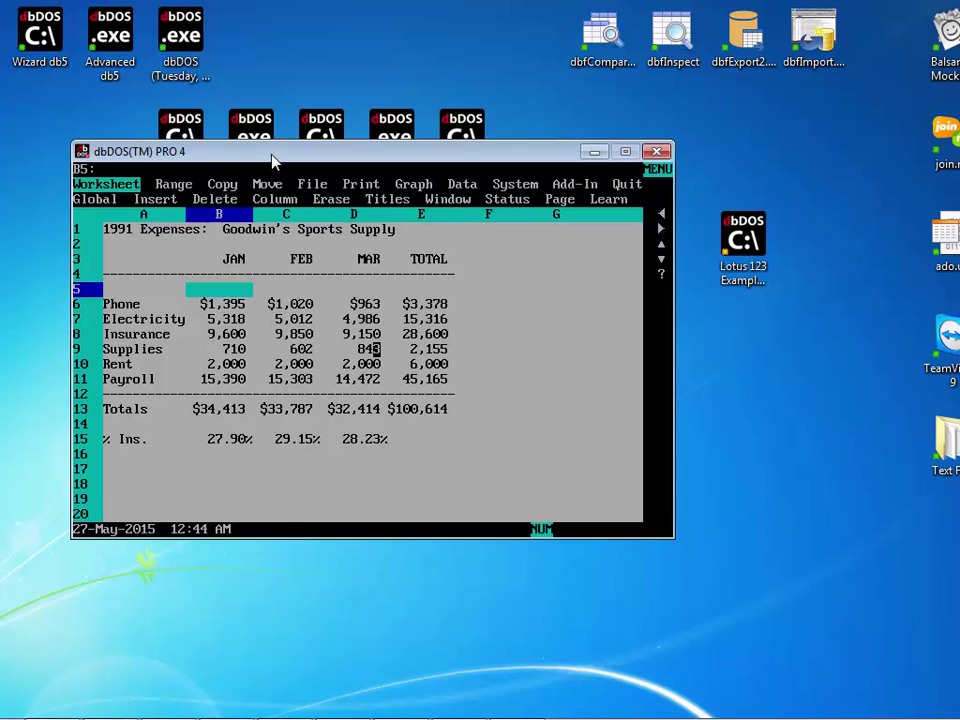
key(g)
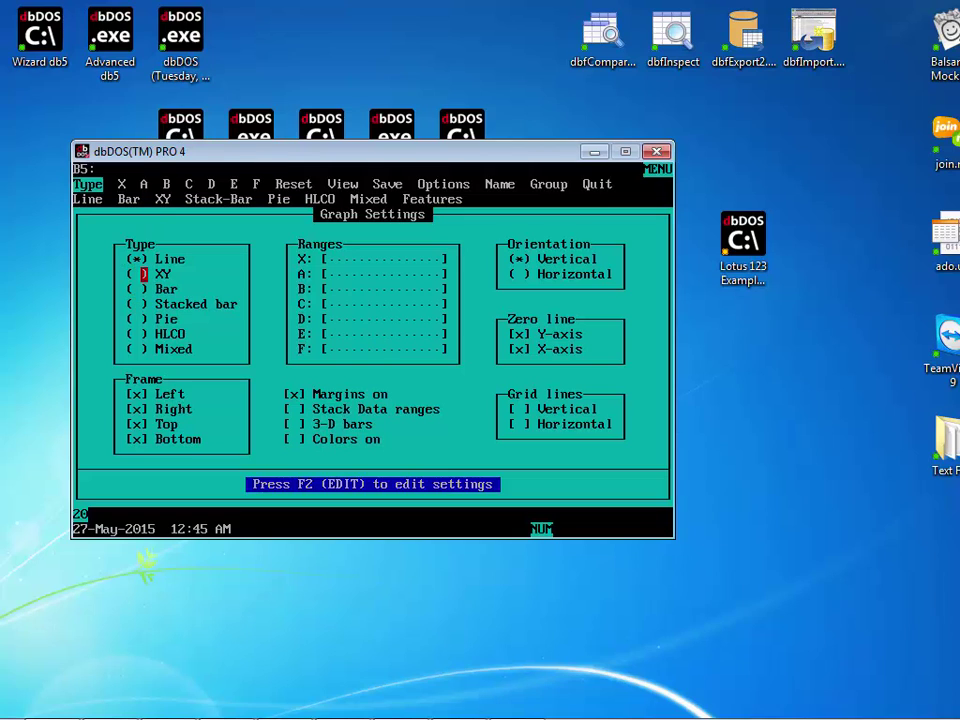
click(137, 304)
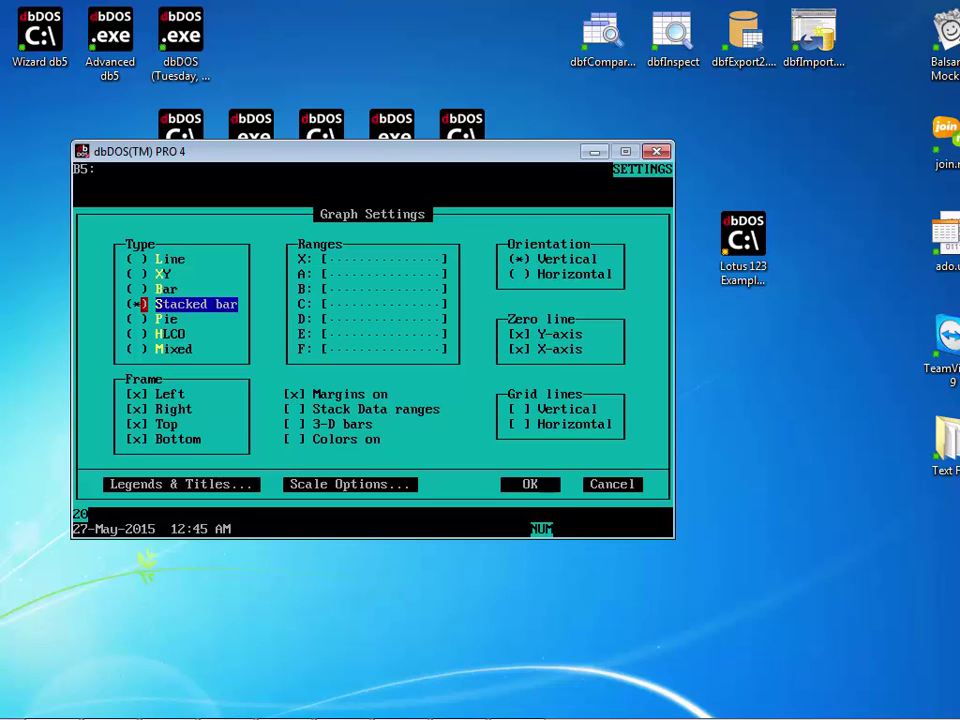
key(Return)
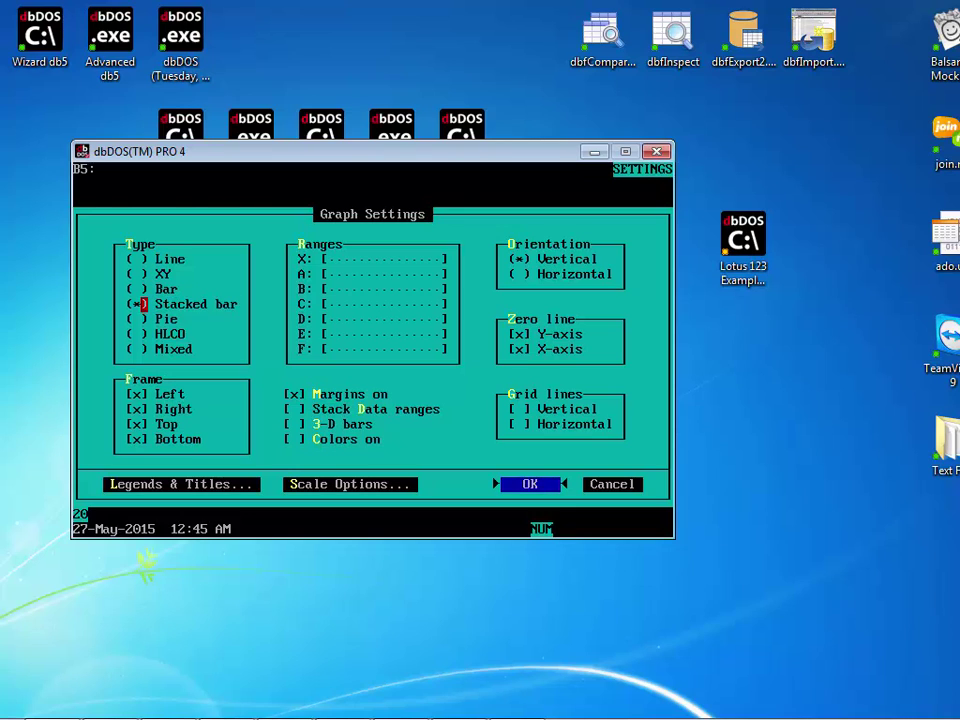
key(Escape)
- Set the graph's x-axis range to the column headings in B3..E3
key(x)
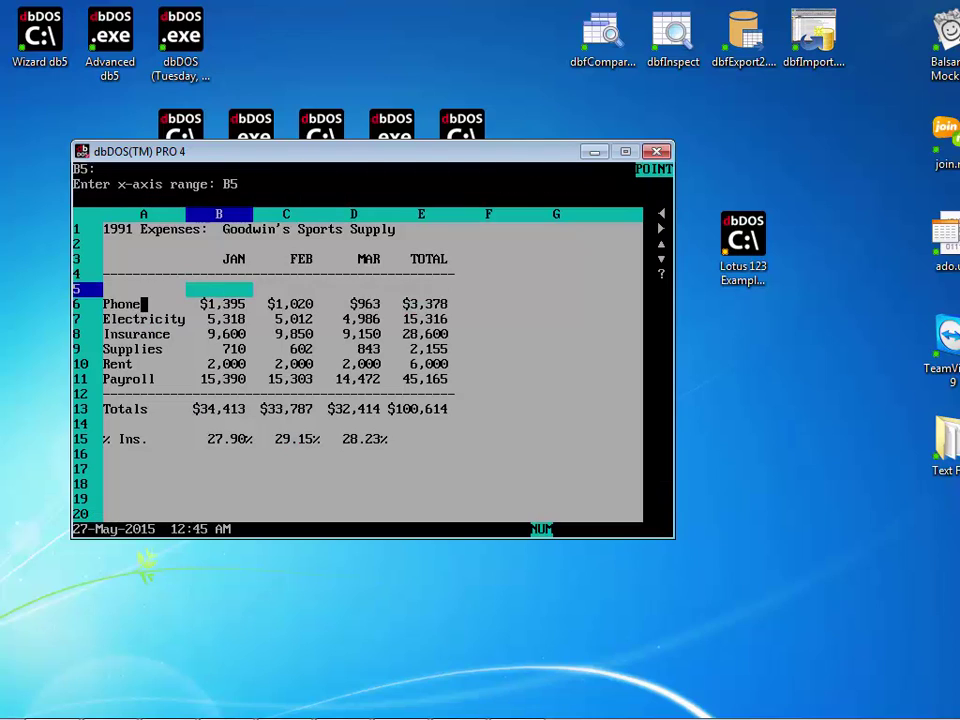
drag(226, 259, 422, 259)
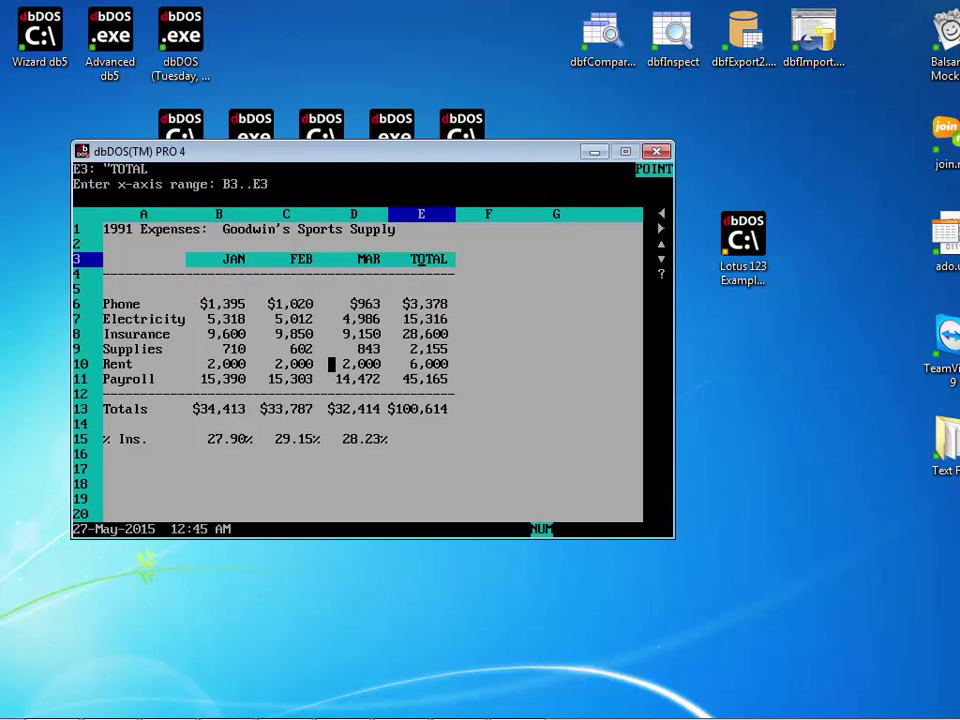
key(Return)
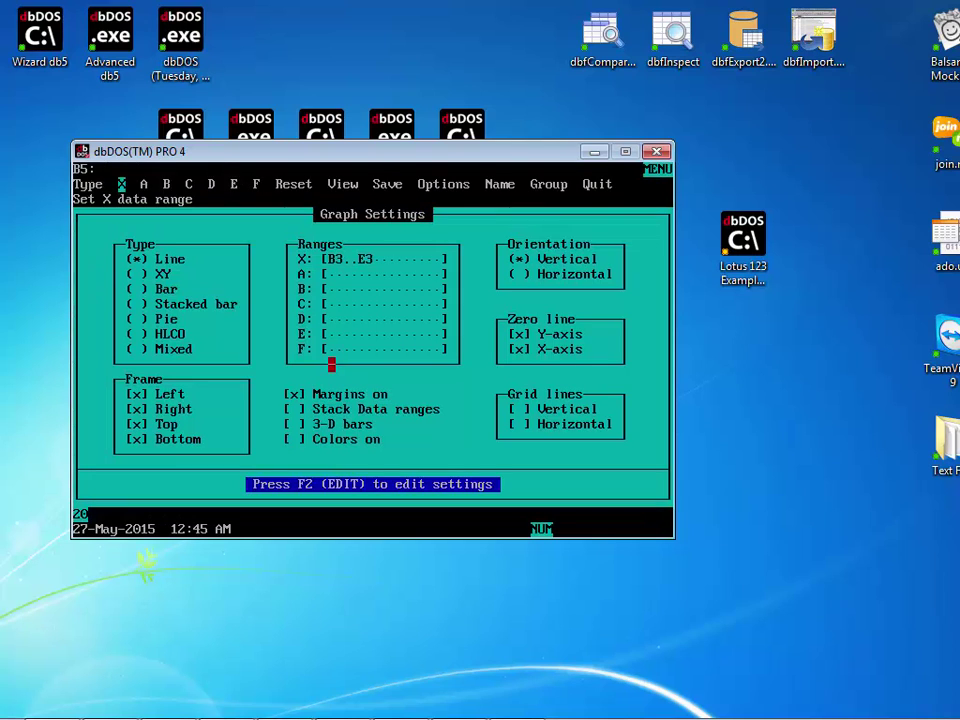
- Set the graph's first data range to the Phone row B6..E6 and the second to the Payroll row B11..E11
click(330, 274)
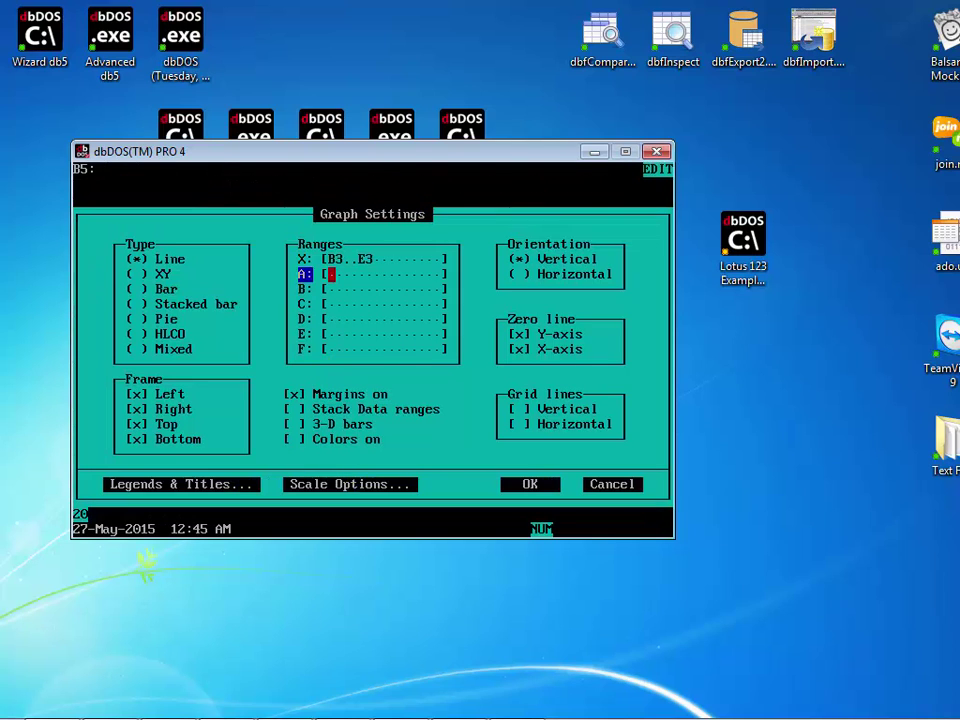
key(Escape)
key(a)
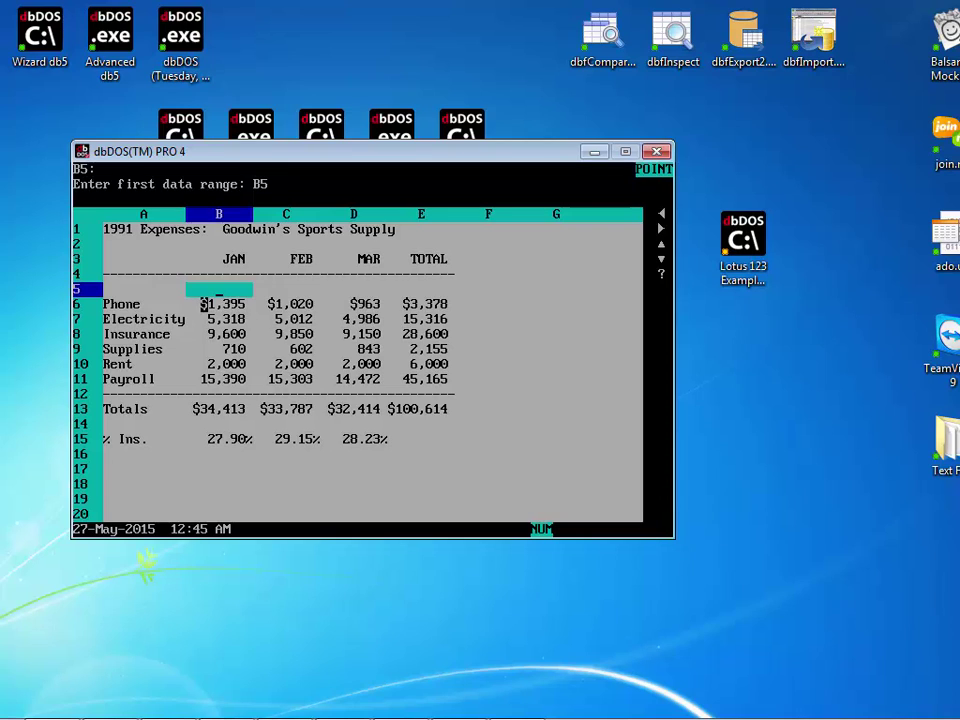
drag(205, 303, 429, 303)
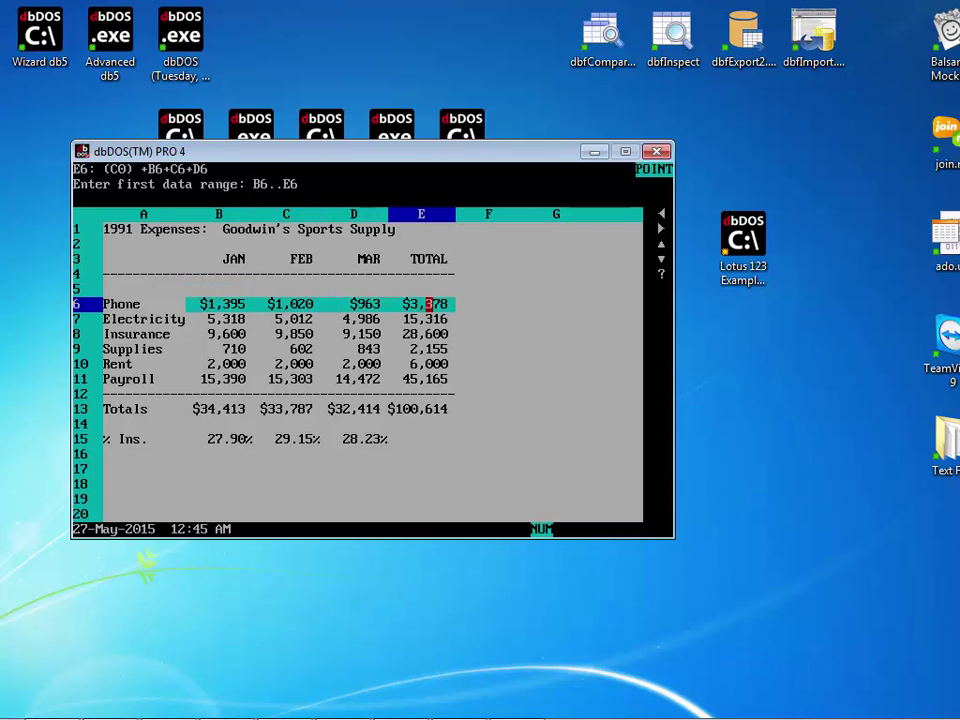
key(Return)
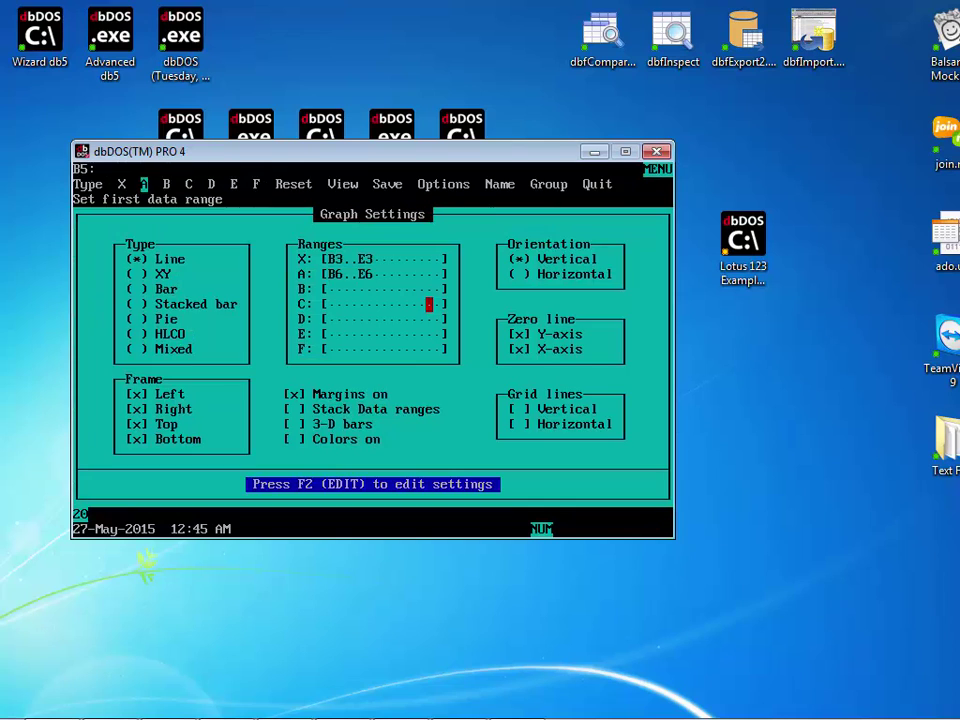
click(330, 289)
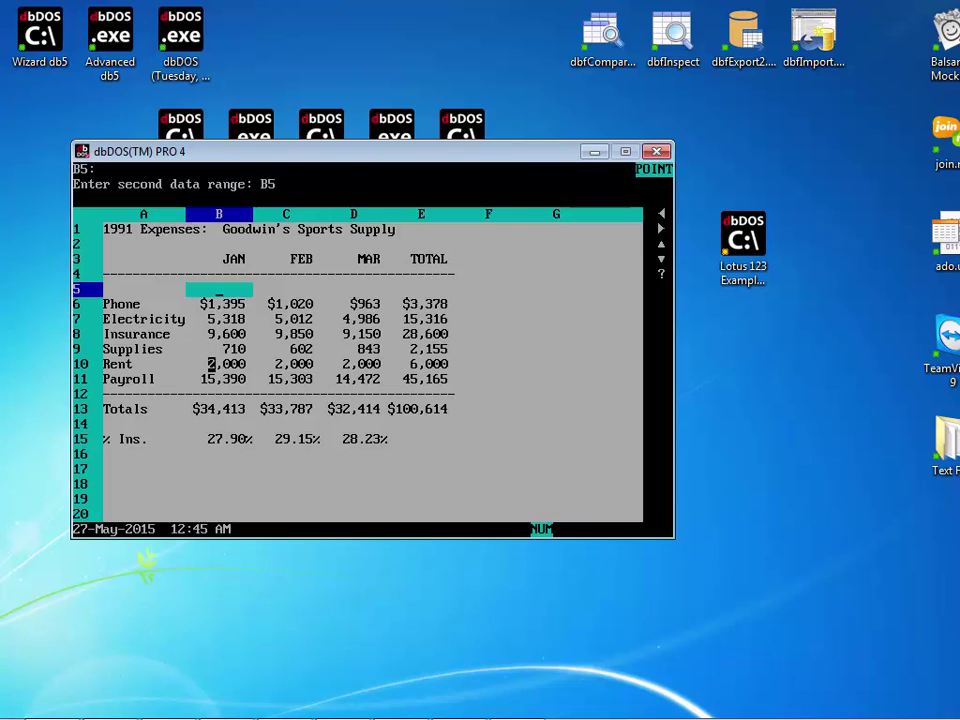
drag(208, 379, 406, 379)
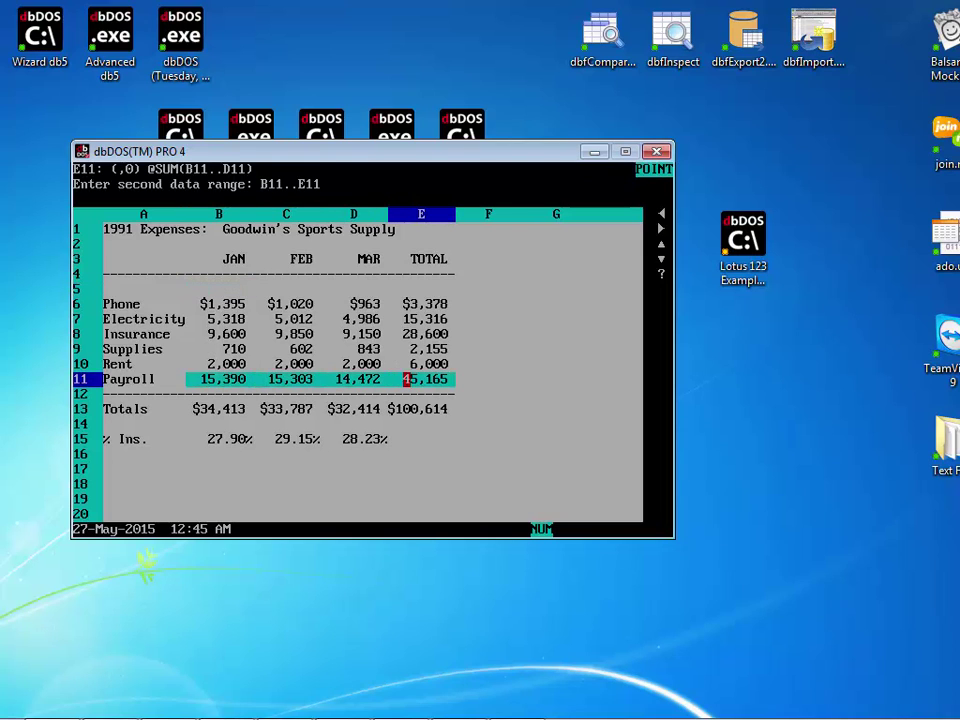
key(Return)
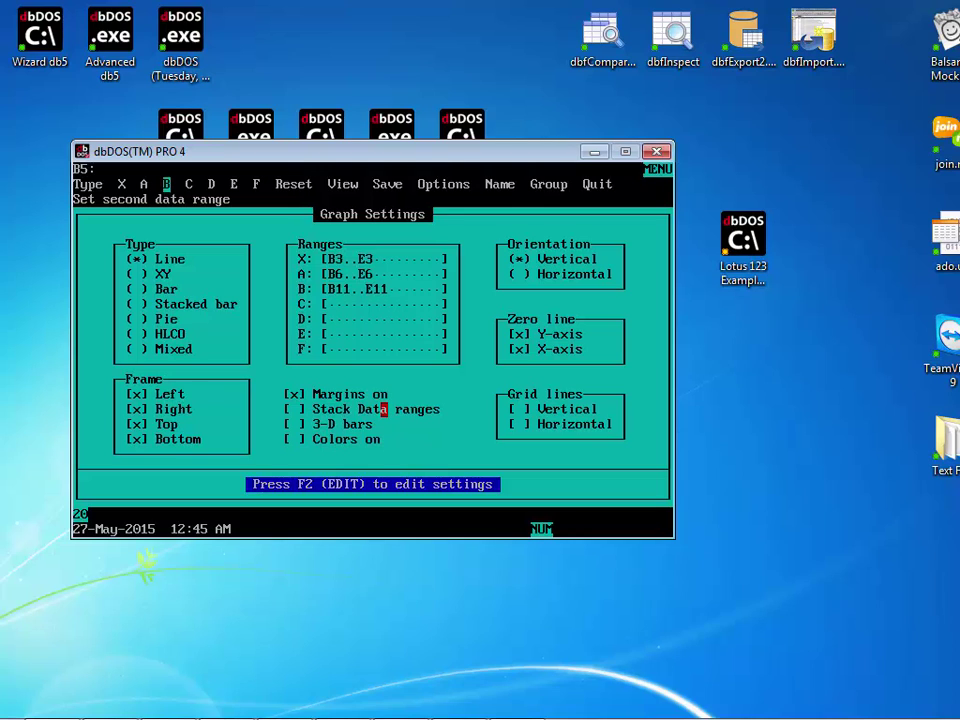
- Preview the current line graph and change it to a Stacked bar graph with colors turned on
key(v)
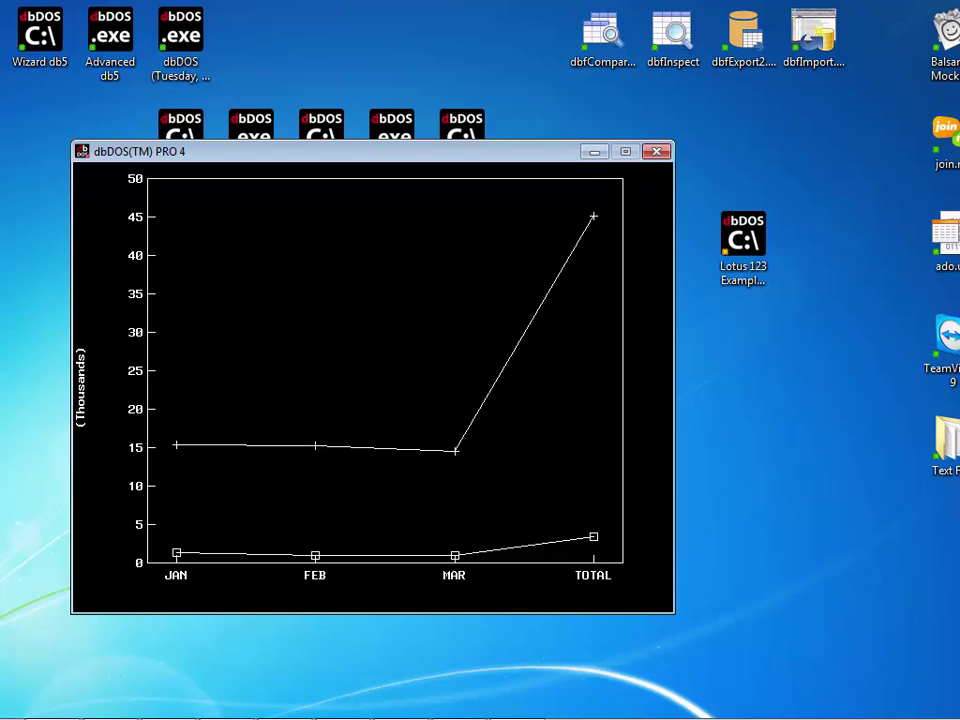
key(Escape)
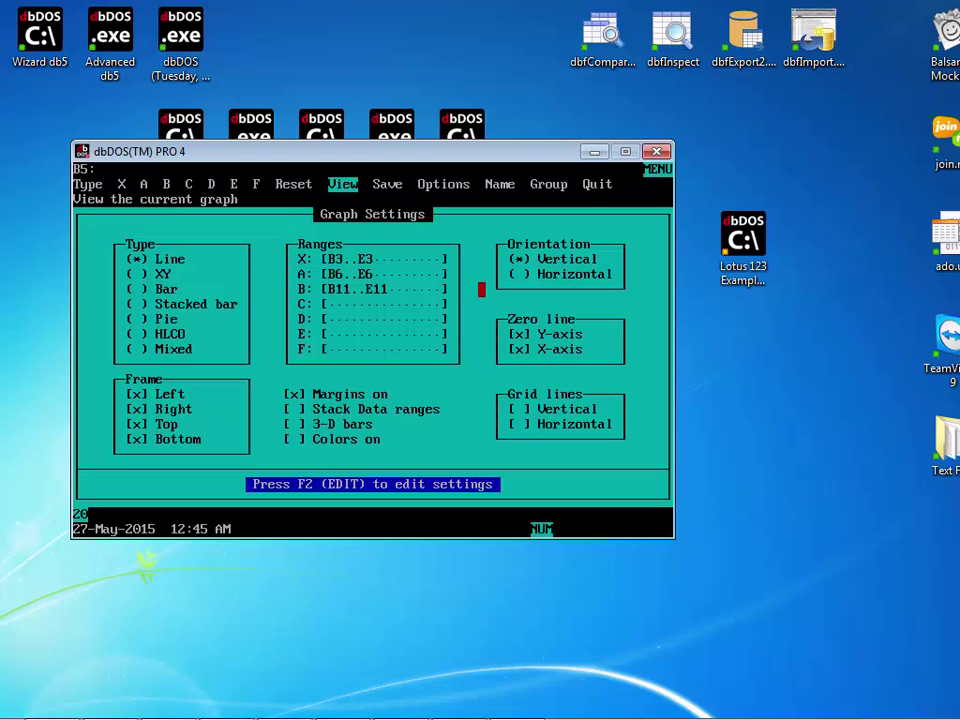
click(288, 439)
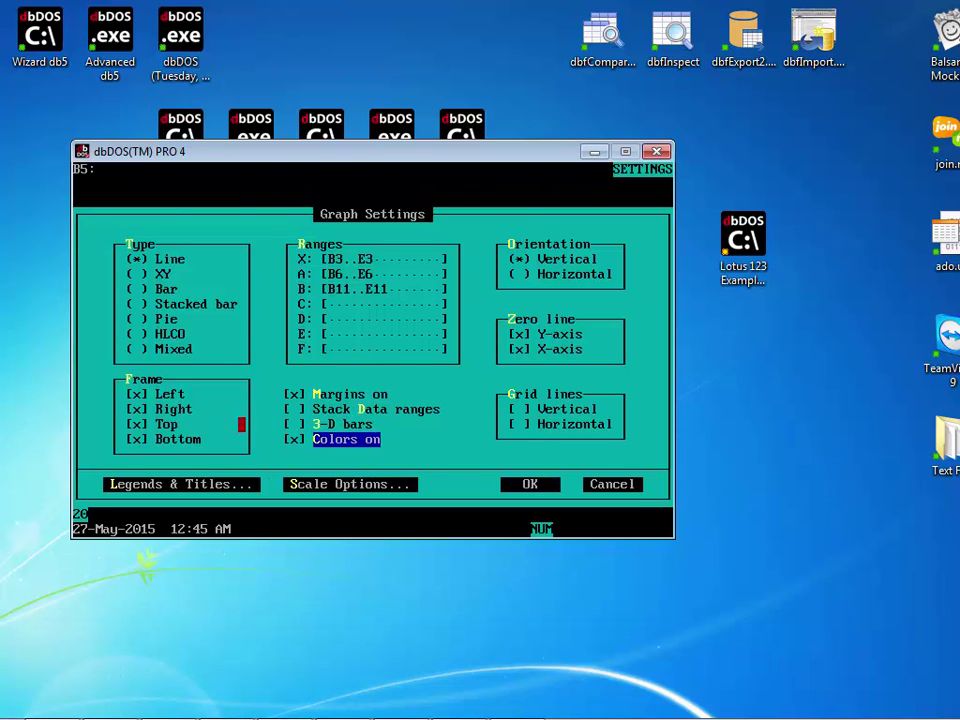
click(130, 304)
click(130, 304)
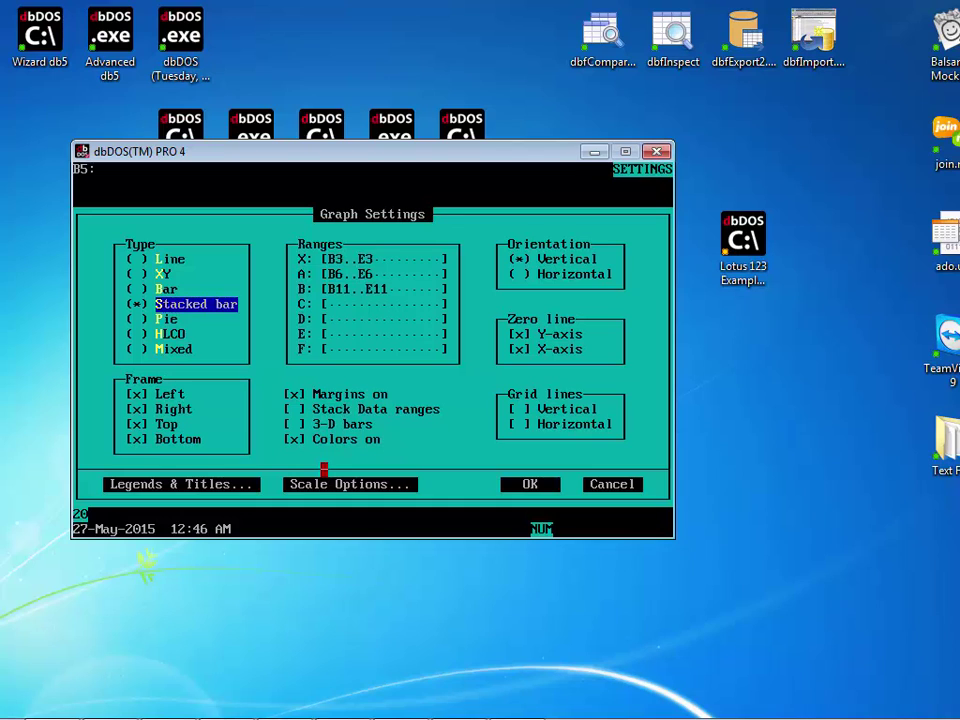
- Set the graph's first title to "Hello from dbDOS(TM) PRO 4" and its second title to "Running Lotus 1-2-3 2.4"
click(219, 484)
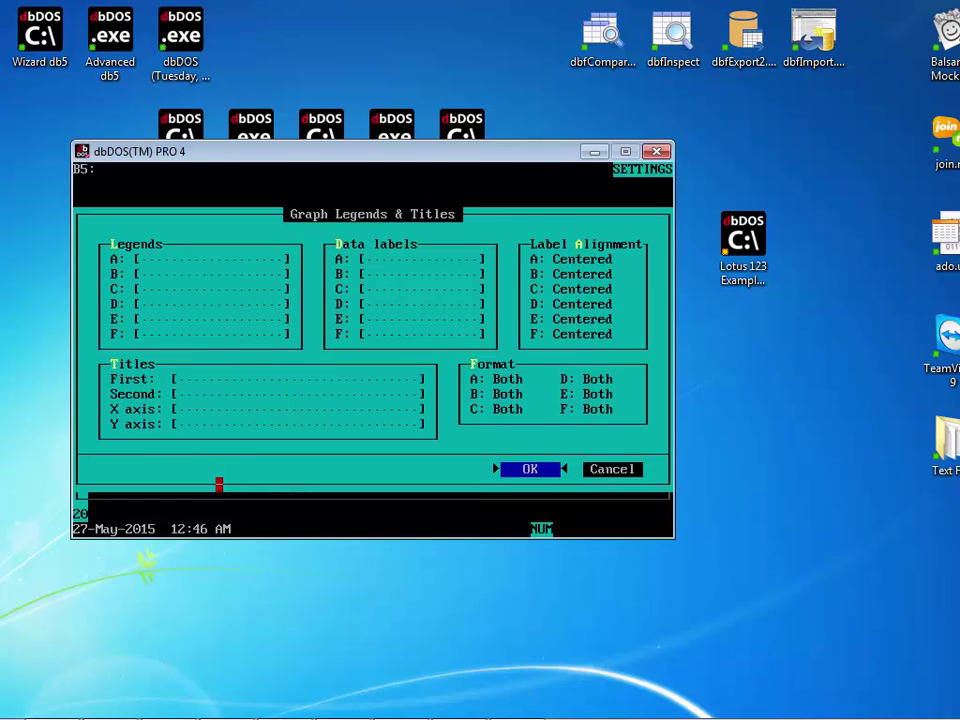
click(196, 379)
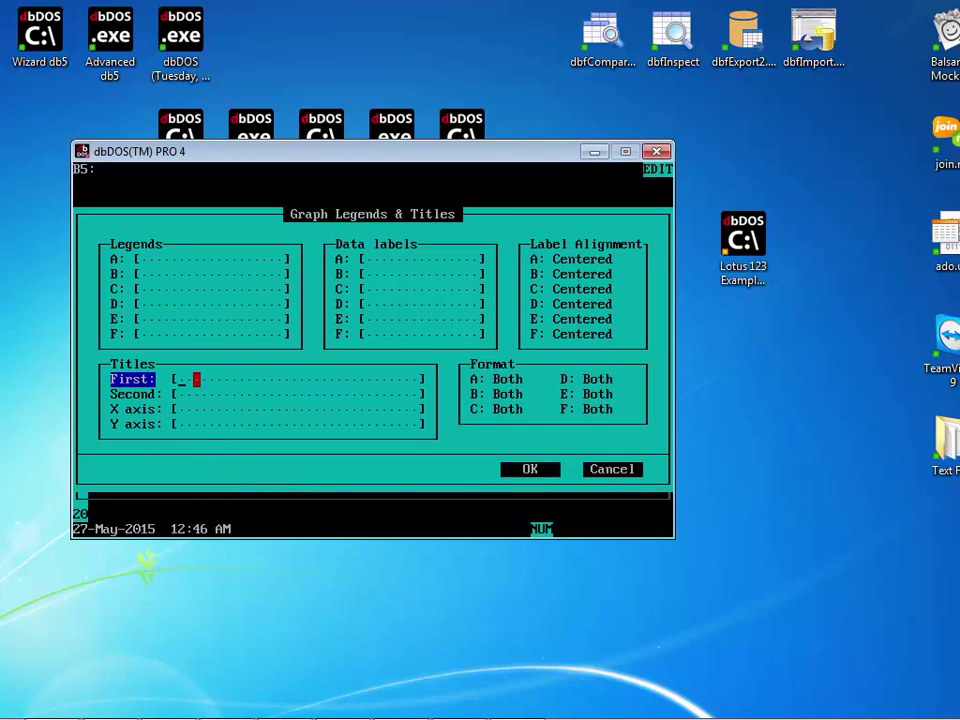
text(Hello from dbDOS()
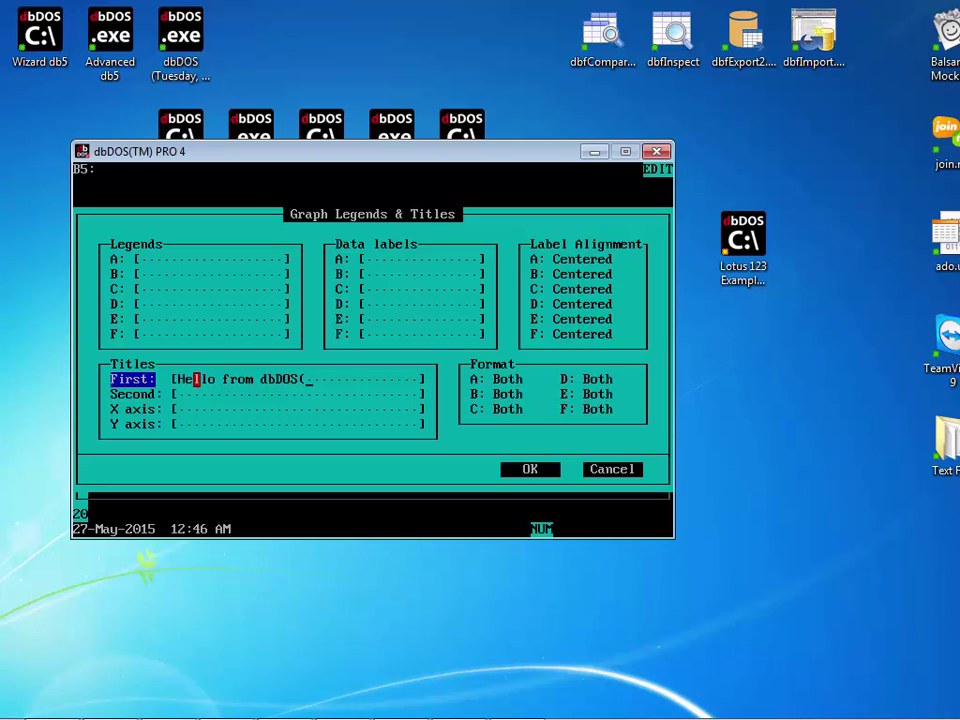
text(TM) PRO 4)
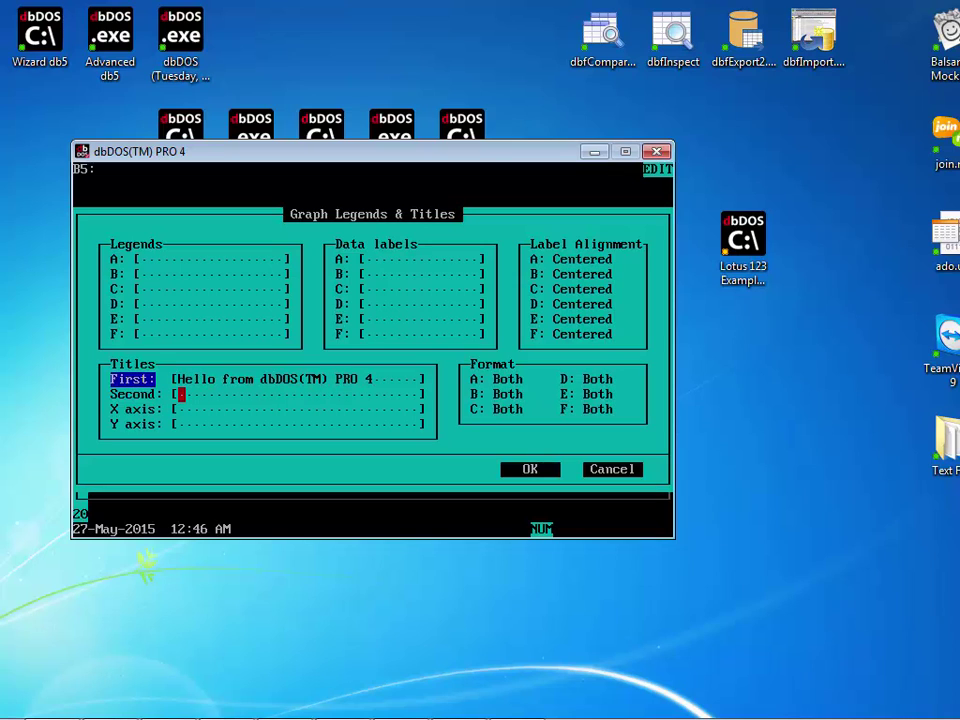
click(173, 394)
text(R)
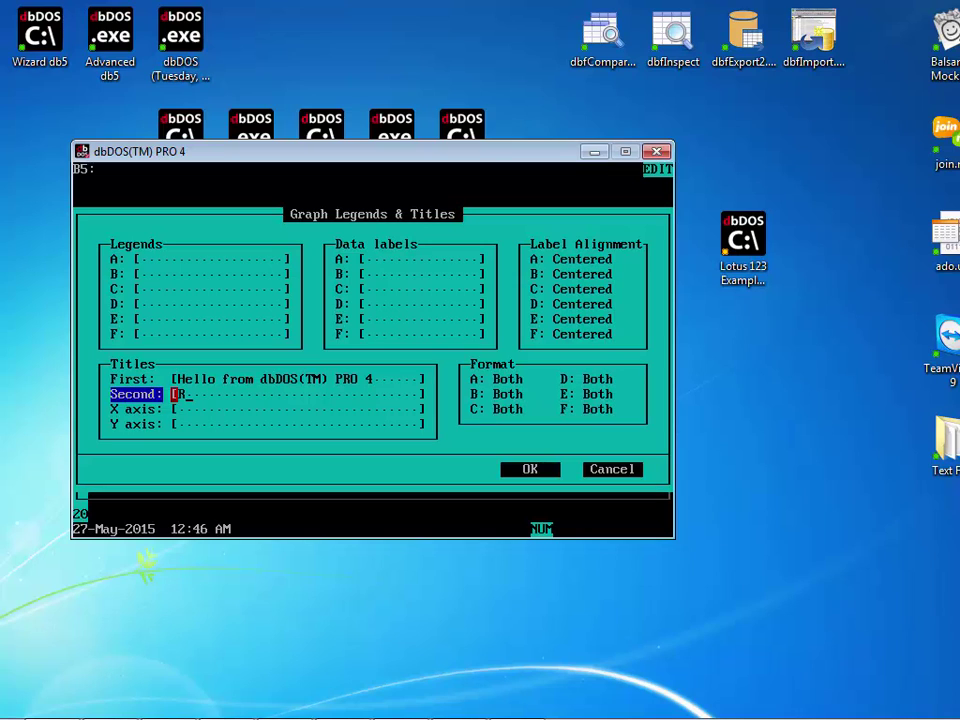
text(unning Lotus 1-2-3 2.4)
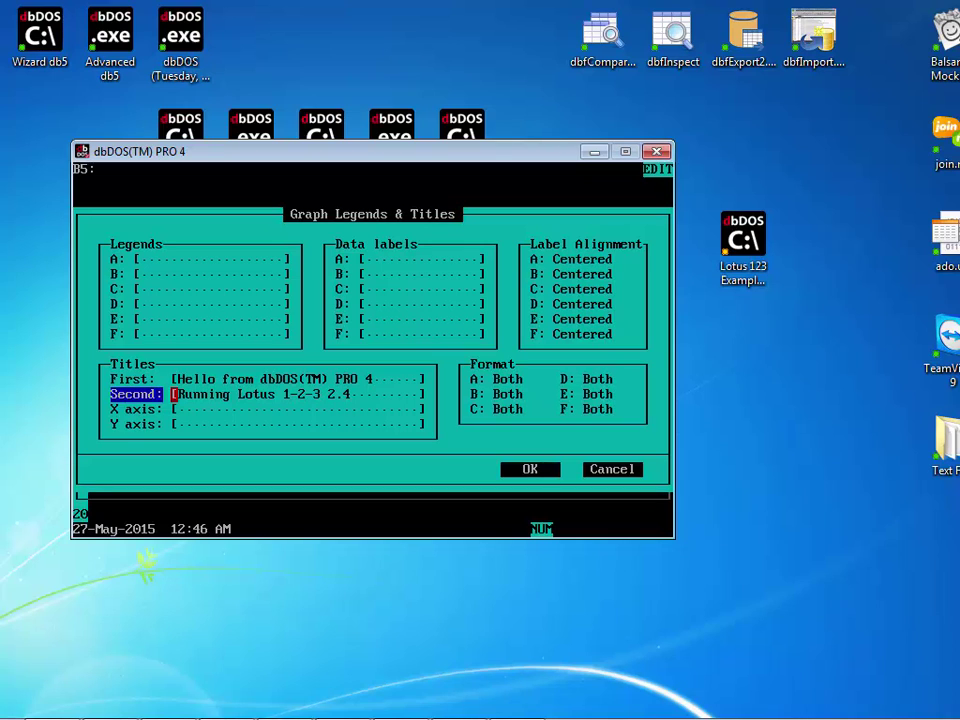
click(519, 469)
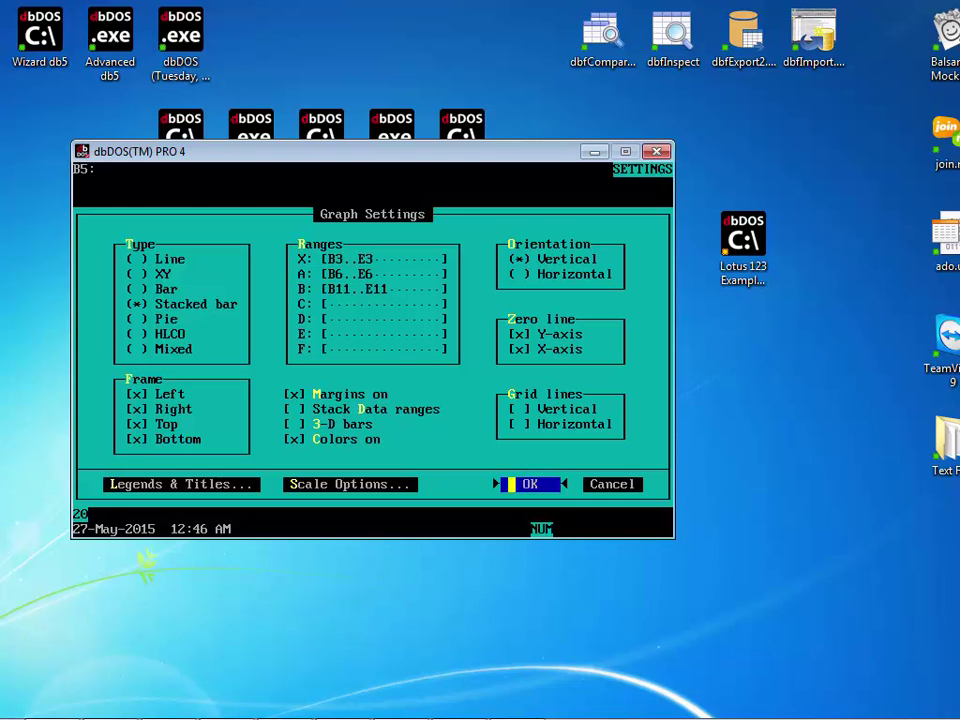
- Apply the graph settings and view the titled stacked bar graph in color
click(512, 484)
key(Return)
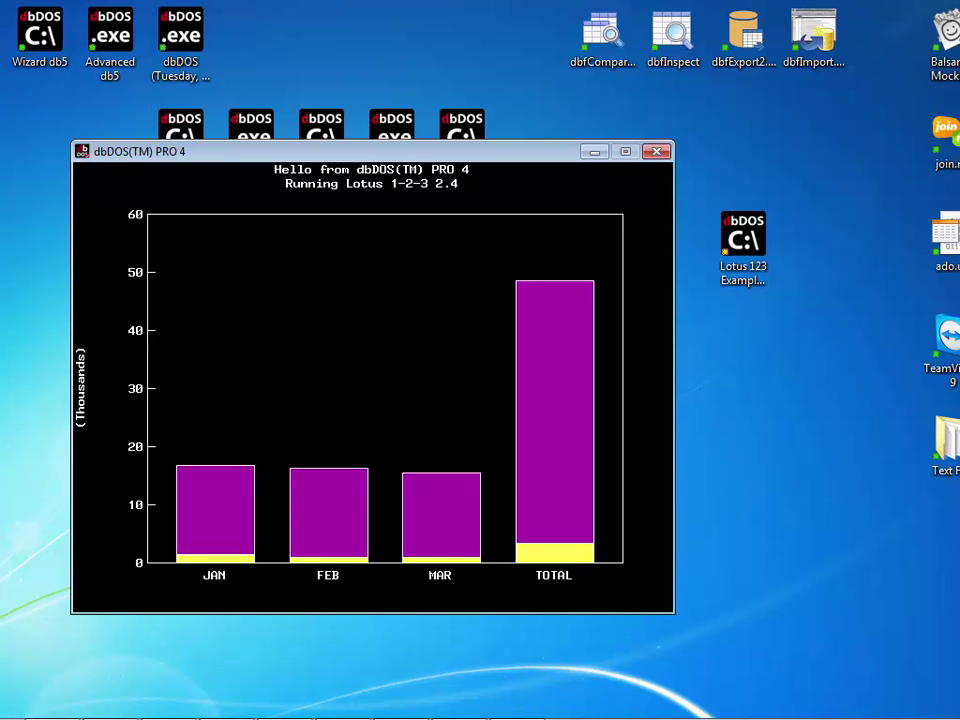
key(Escape)
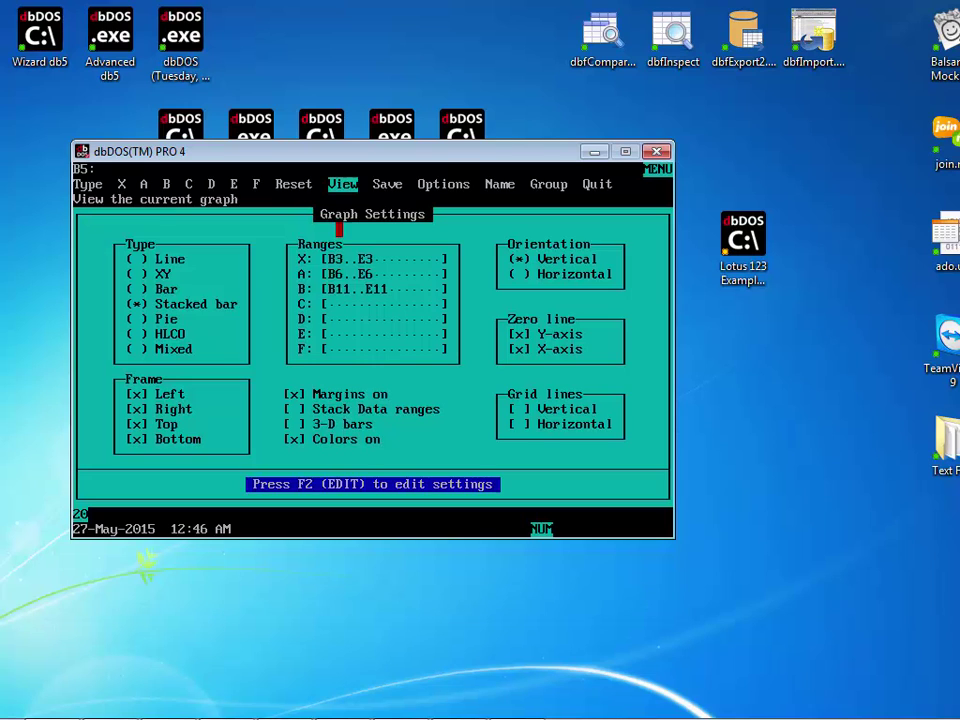
- Turn on 3-D bars, preview the graph, and leave the graph settings for the worksheet
click(294, 424)
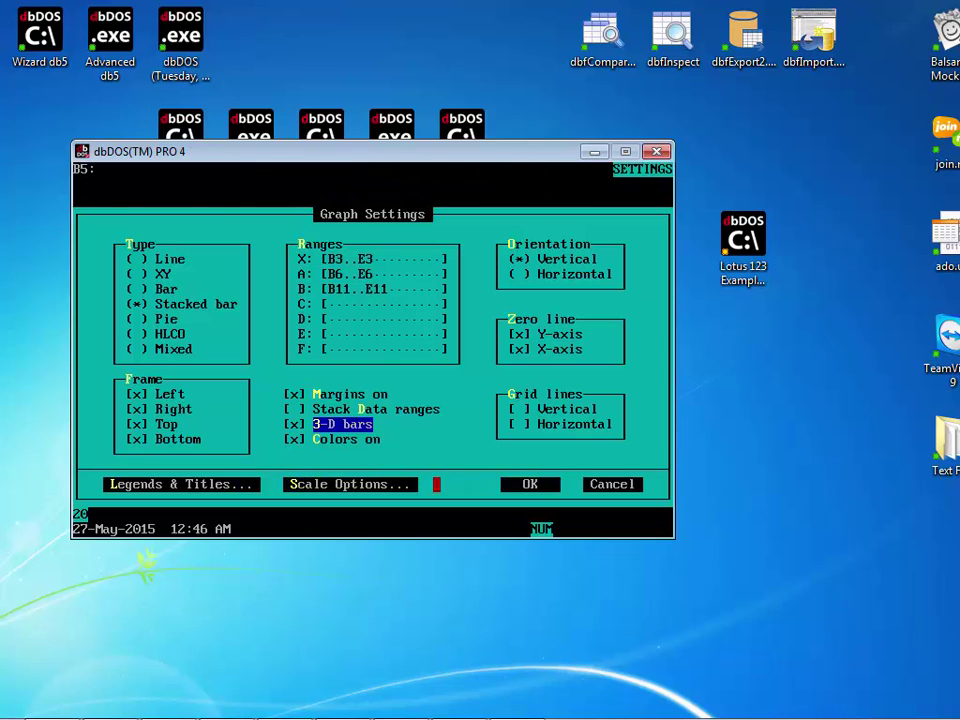
click(518, 484)
key(Return)
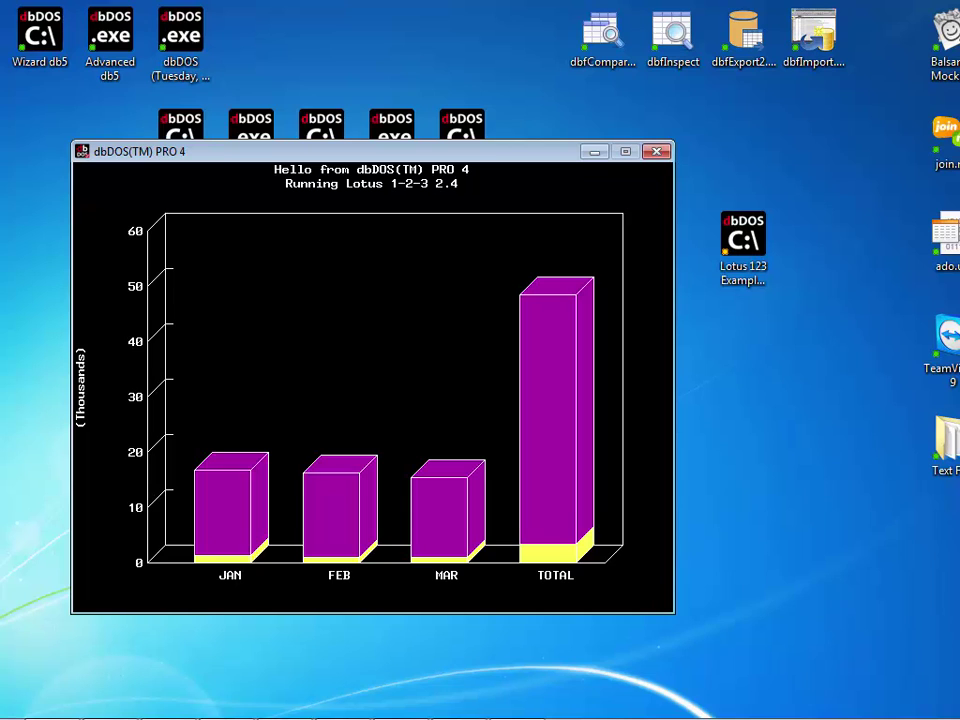
click(145, 565)
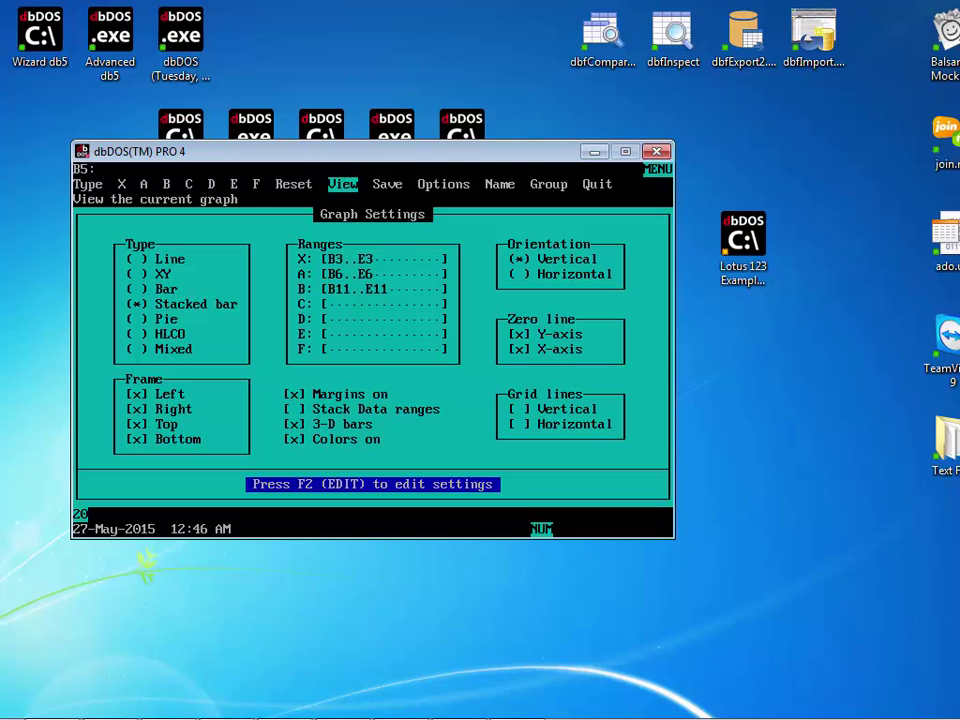
key(Escape)
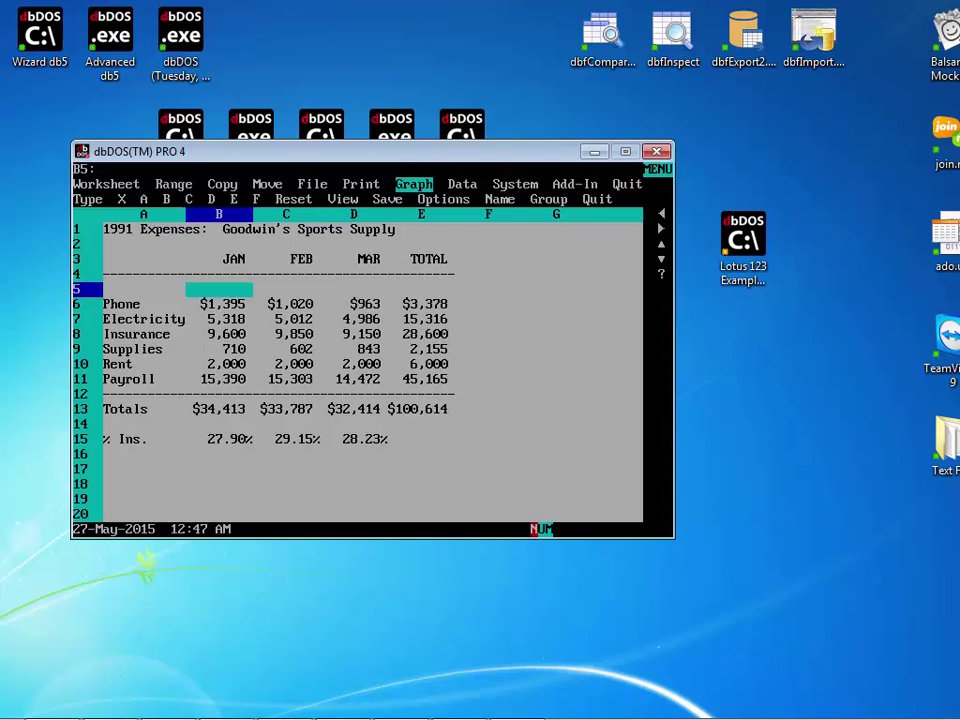
- Switch to Windows Explorer and open the Lotus 123 PDF dated Tuesday, May 26, 2015 from the C: drive's dbase\reports folder
mouse_move(534, 715)
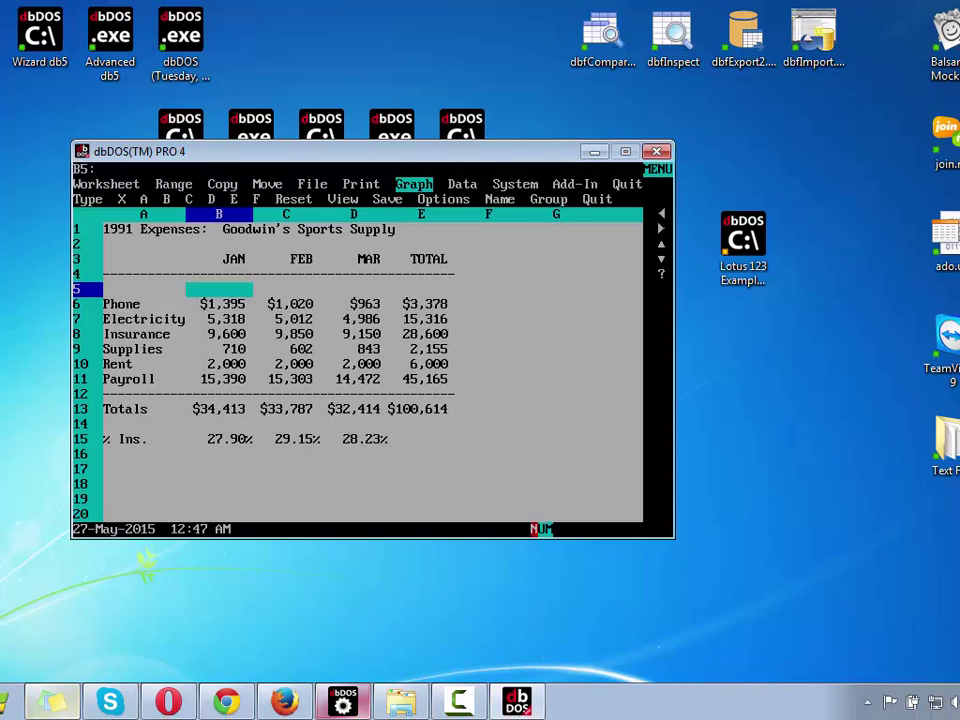
click(401, 703)
drag(328, 409, 314, 441)
click(176, 372)
click(427, 261)
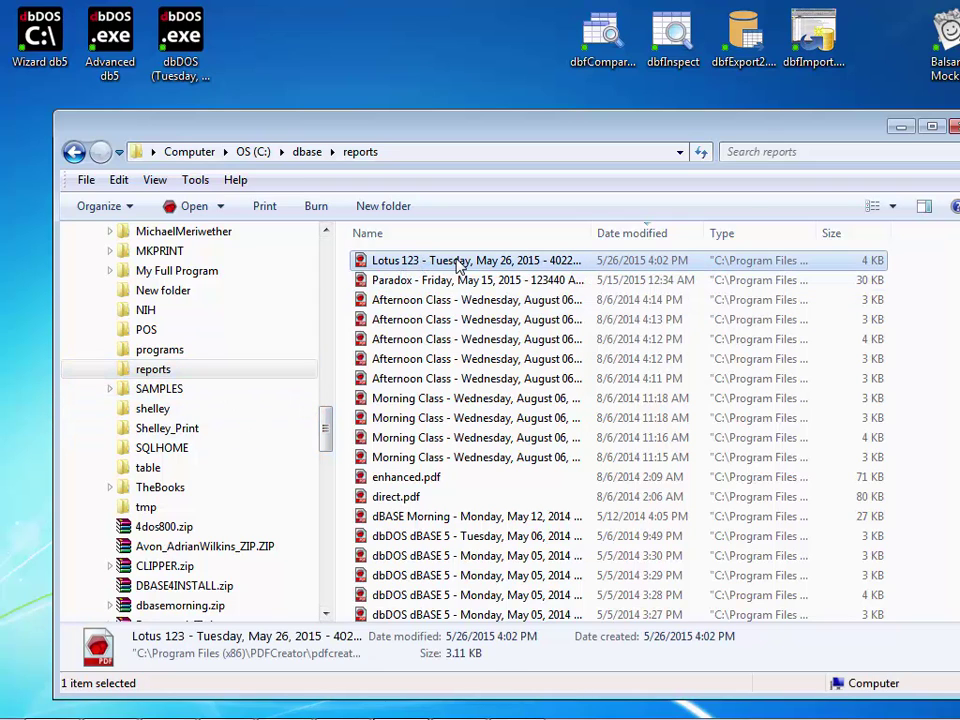
double_click(460, 261)
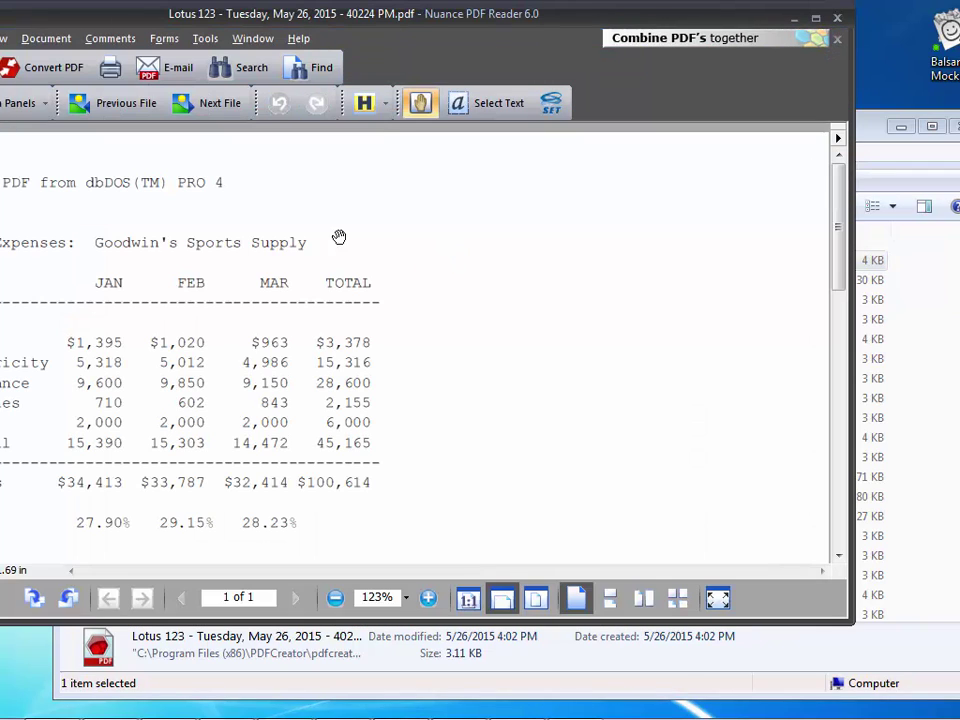
- Examine the PDF printout of the 1991 Expenses worksheet, and close it and the reports folder window
drag(271, 20, 383, 36)
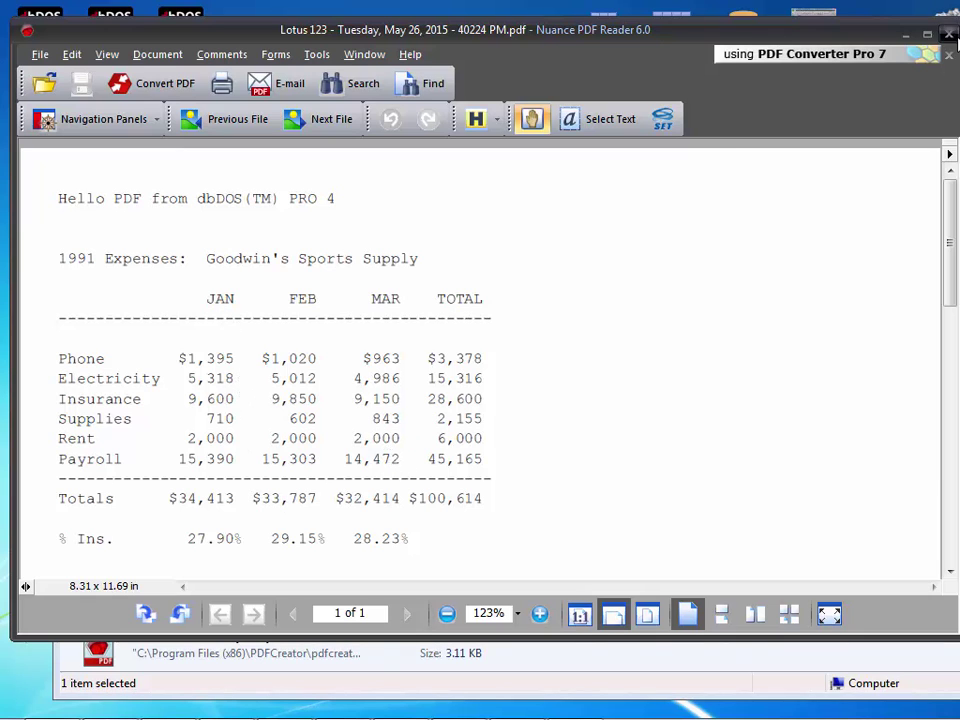
key(alt+F4)
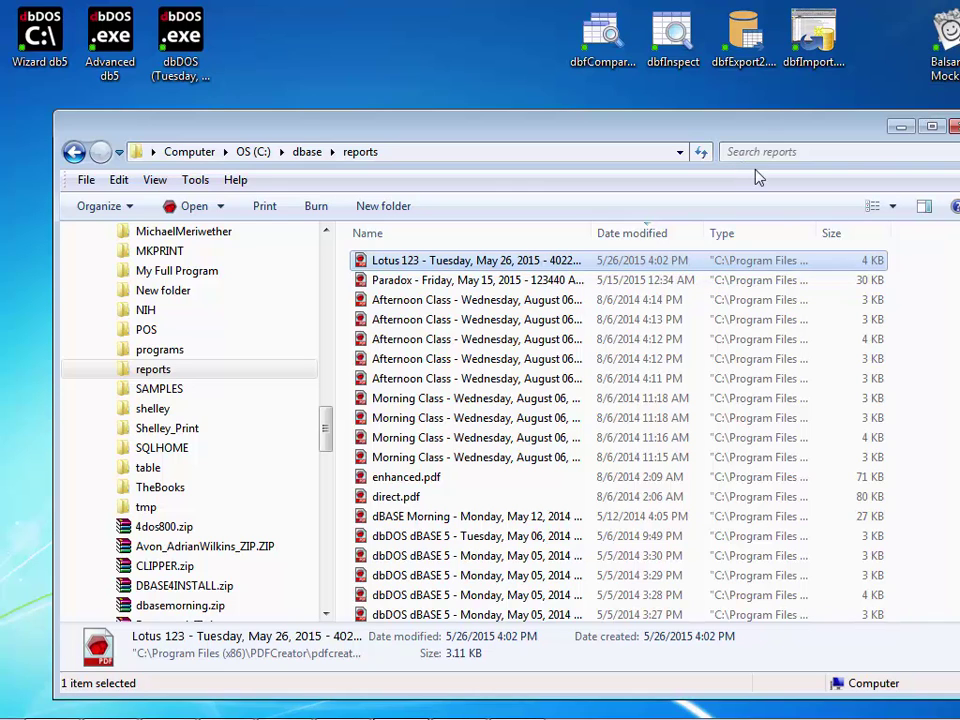
click(952, 126)
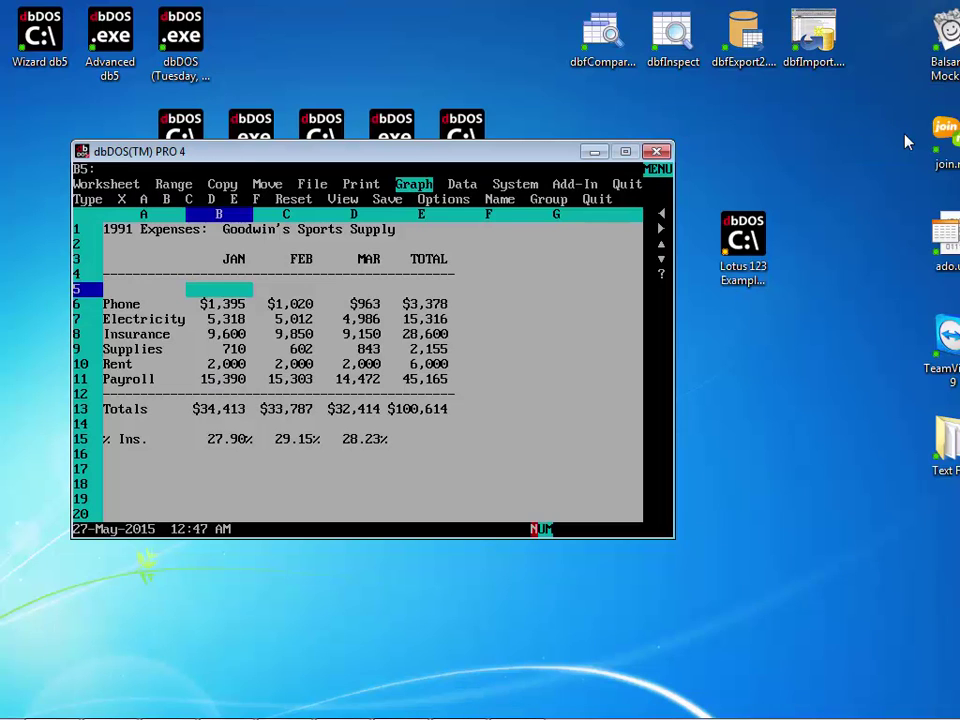